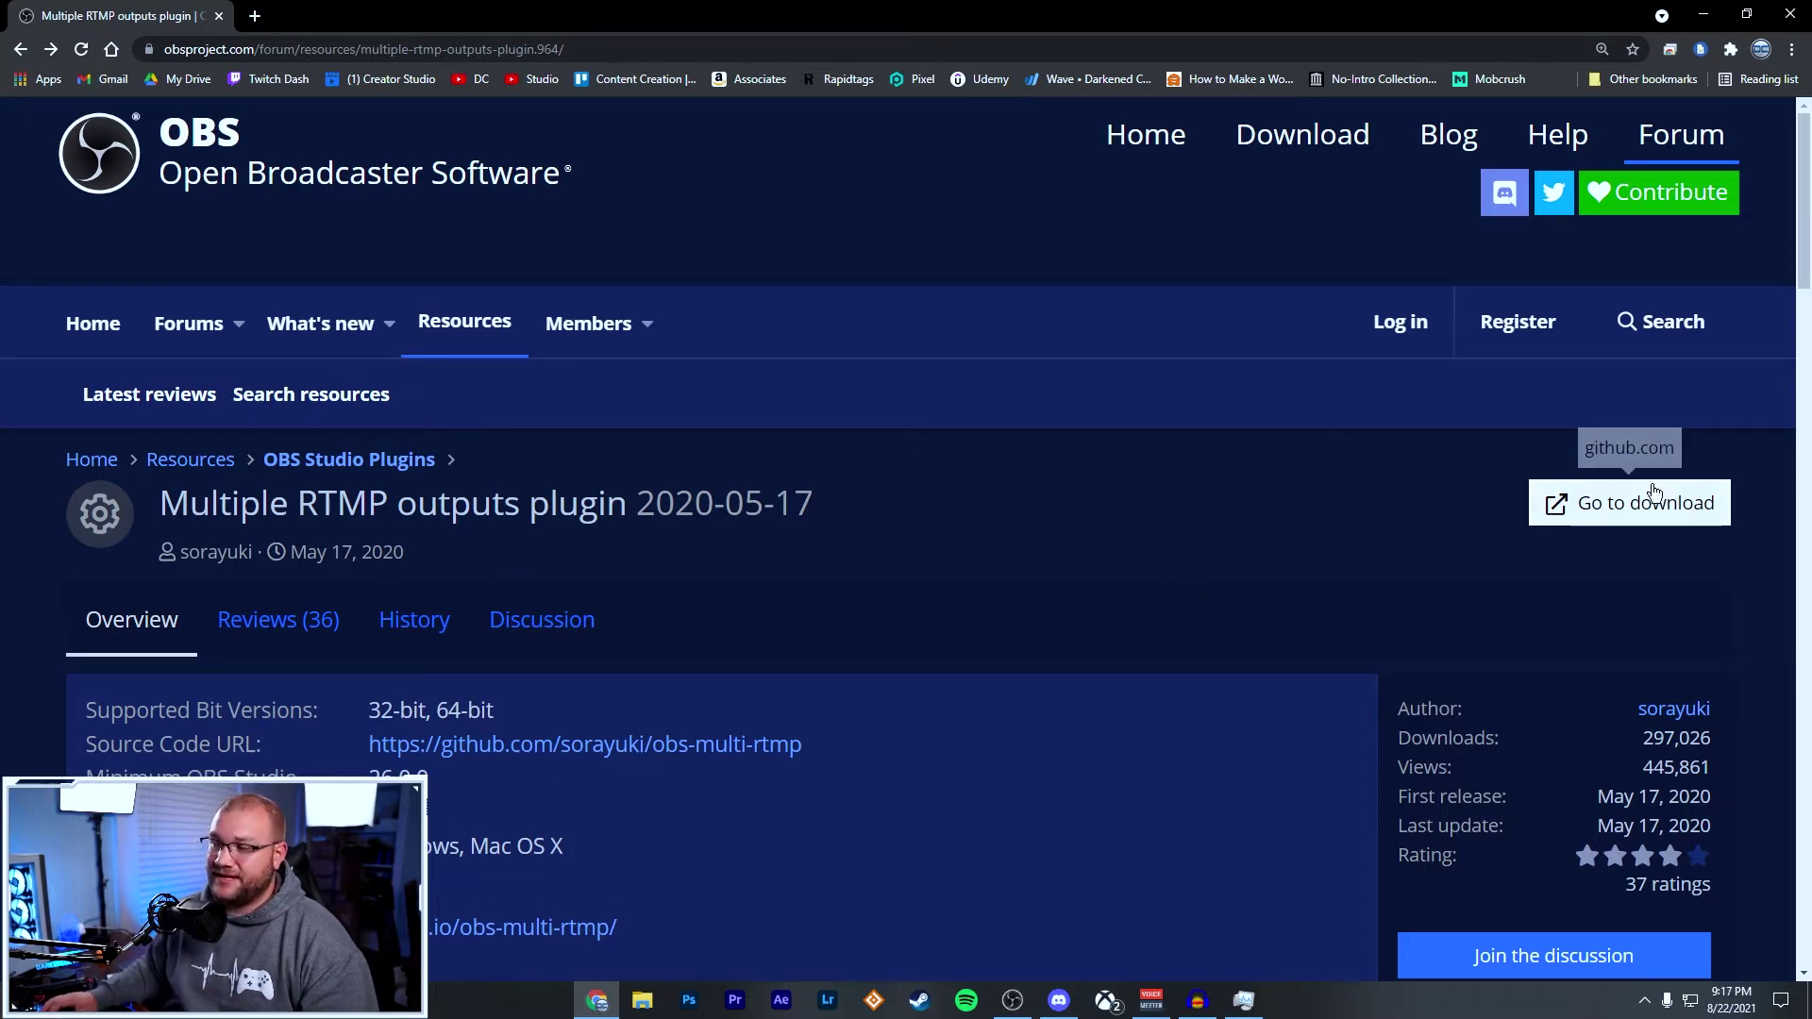
Go from the Multiple RTMP outputs forum page to the obs-multi-rtmp GitHub releases page
{"action": "left_click", "coordinate": [1632, 505]}
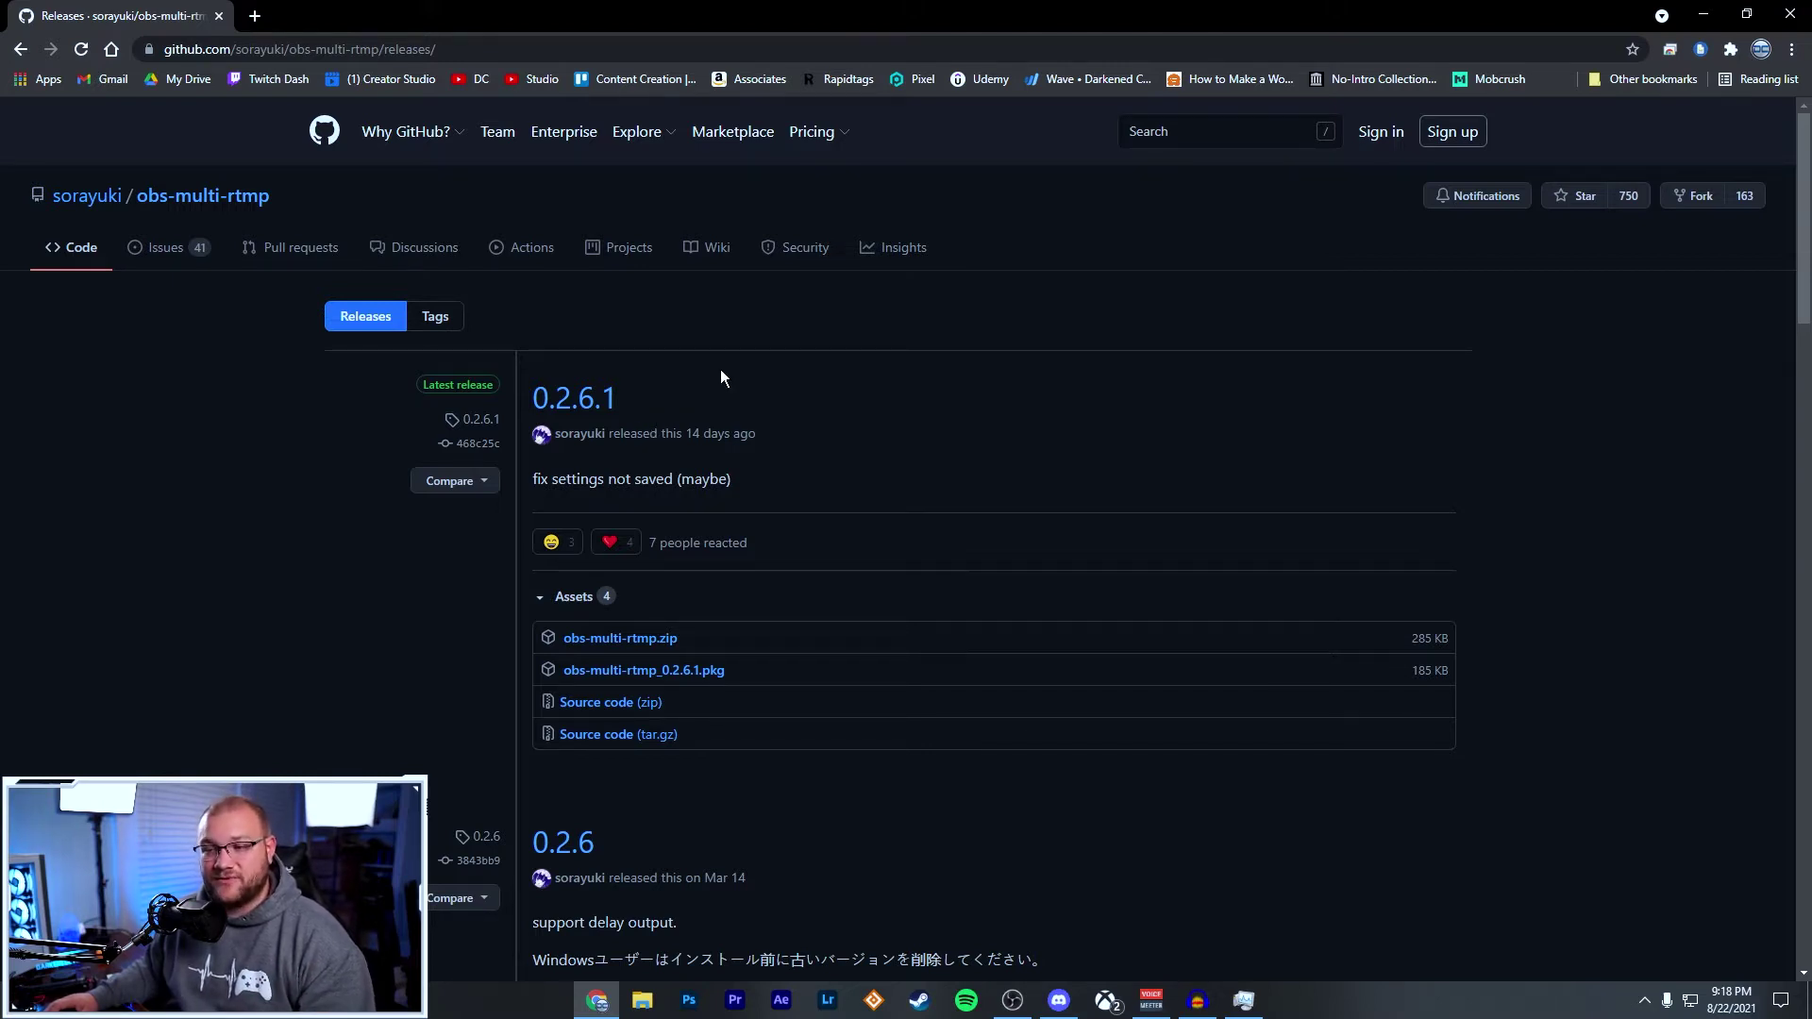
Download obs-multi-rtmp.zip from the 0.2.6.1 release assets
{"action": "left_click", "coordinate": [620, 638]}
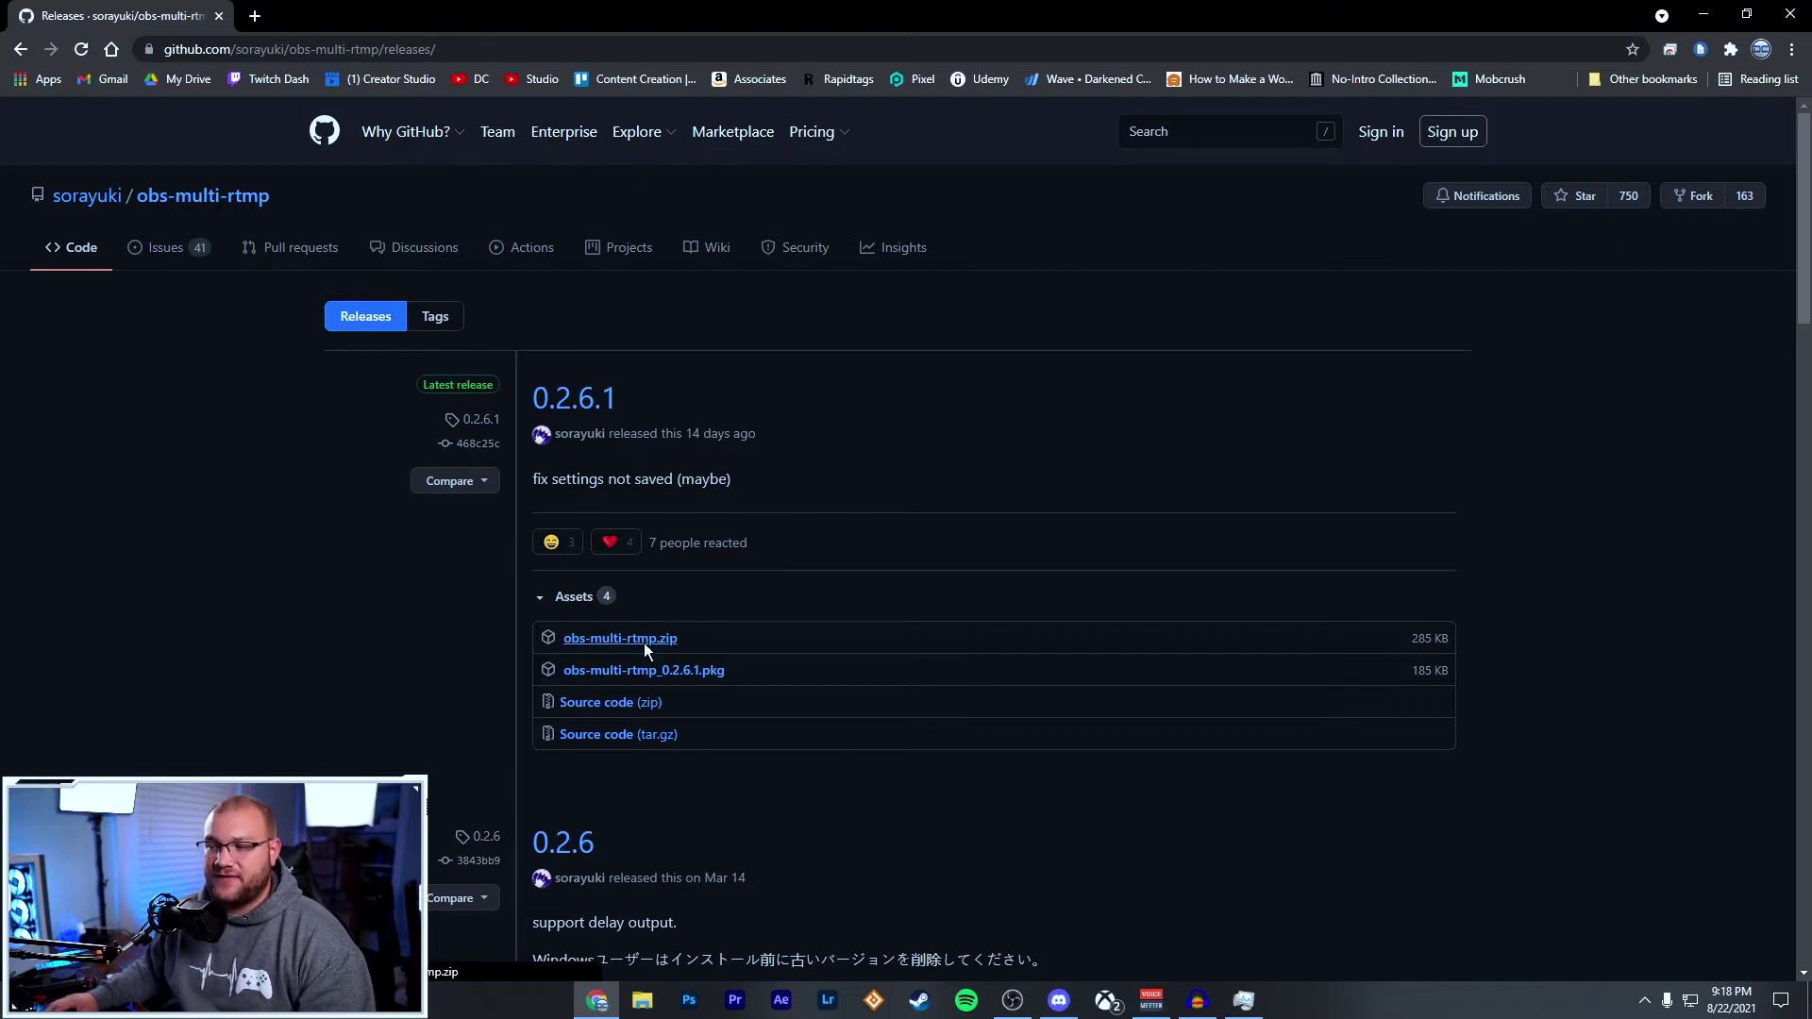
Save the obs-multi-rtmp zip to Downloads and open it in File Explorer
{"action": "left_click", "coordinate": [738, 480]}
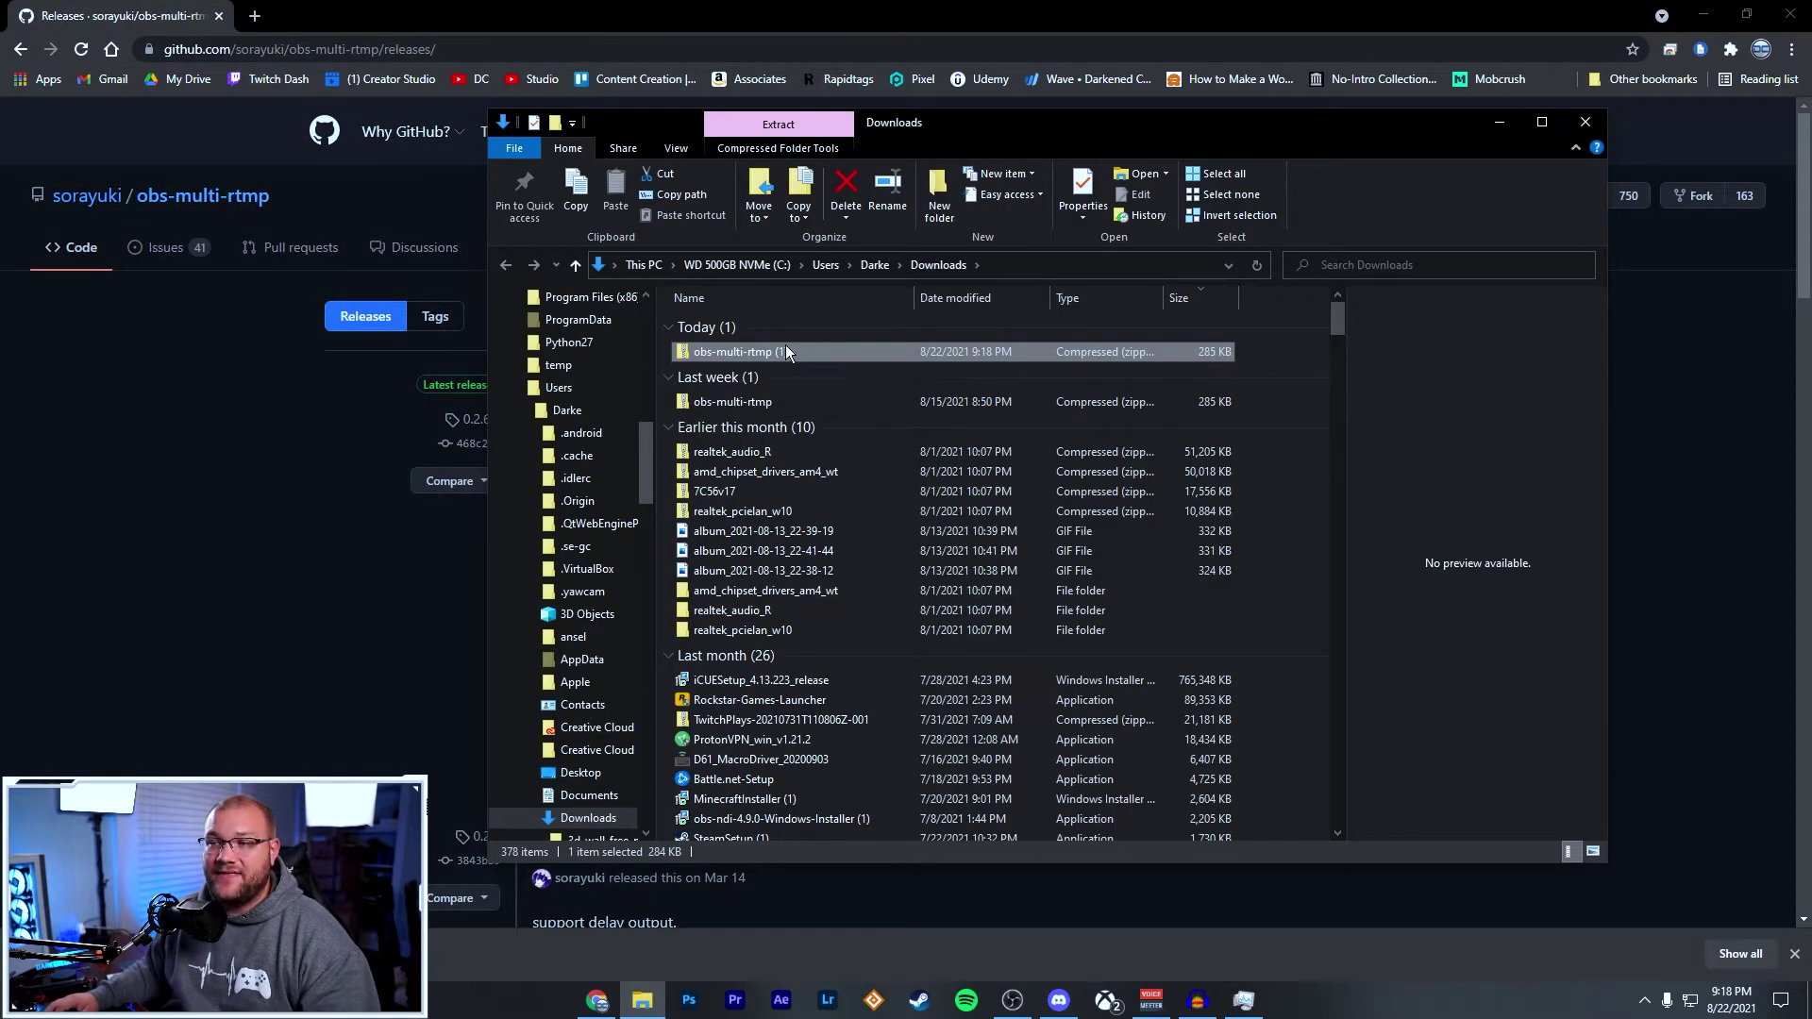
{"action": "double_click", "coordinate": [785, 352]}
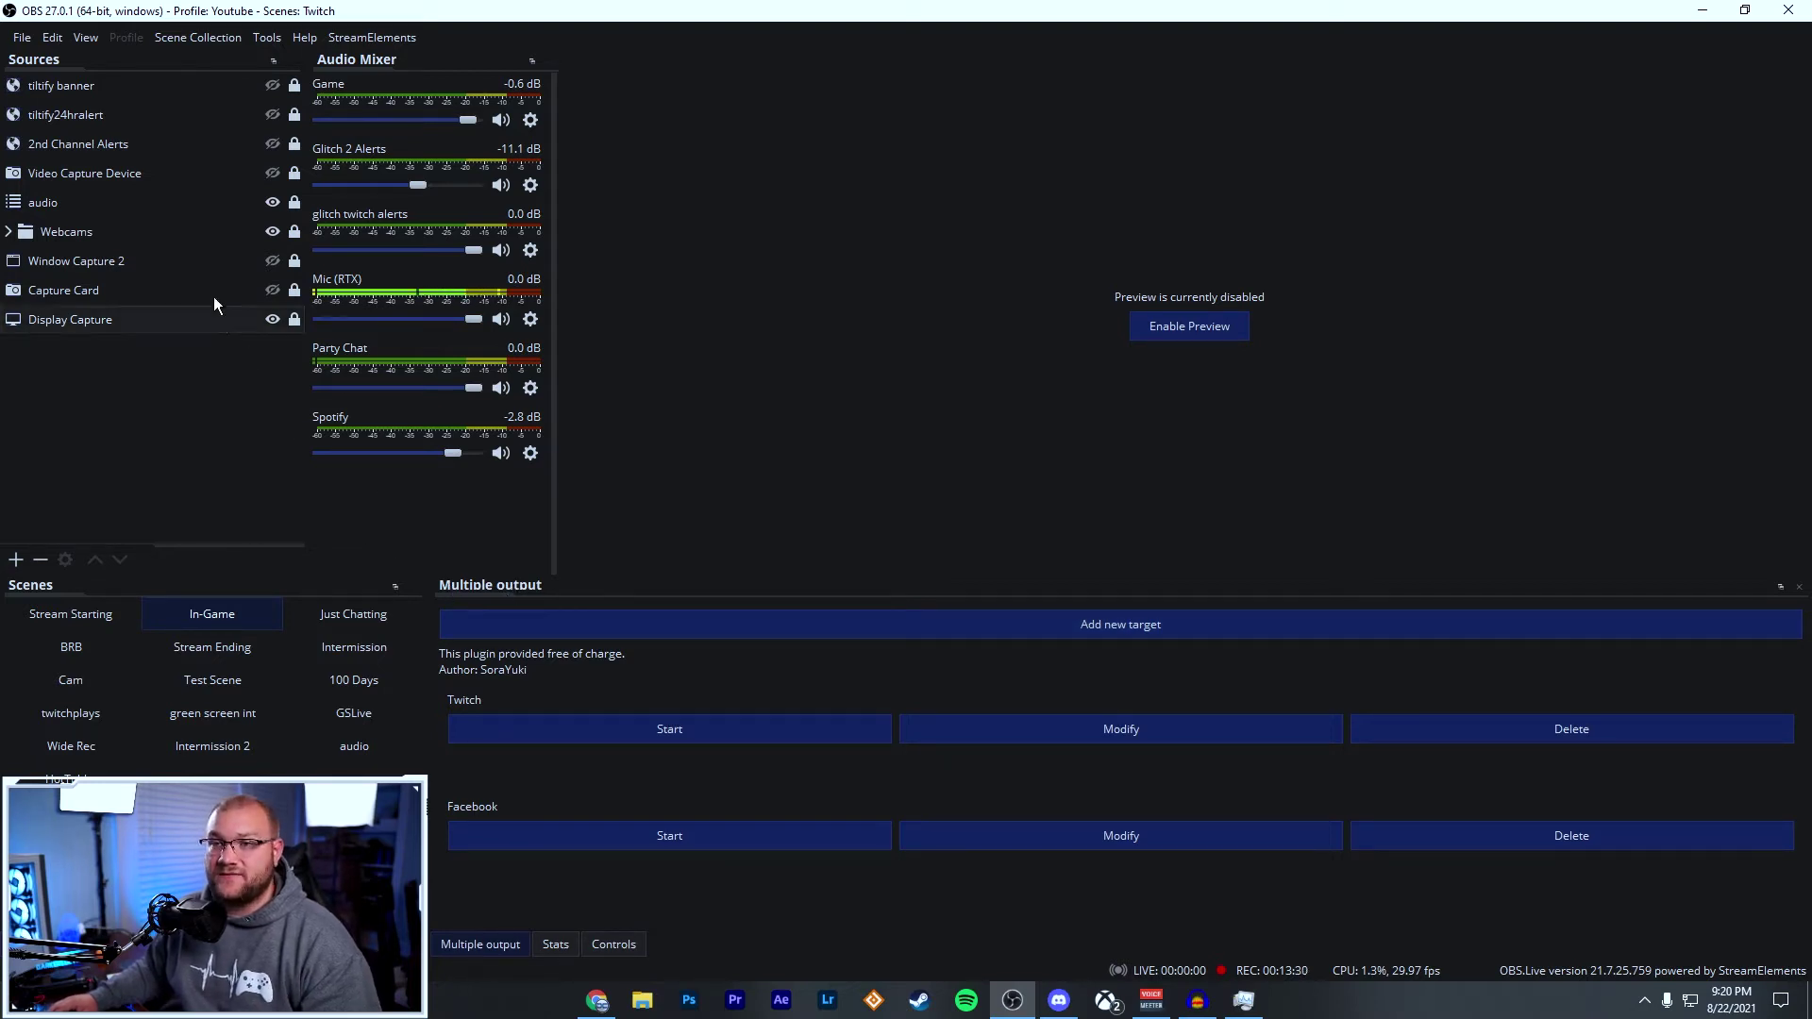
Show the Multiple output dock from View > Docks and add a new target
{"action": "left_click", "coordinate": [85, 36]}
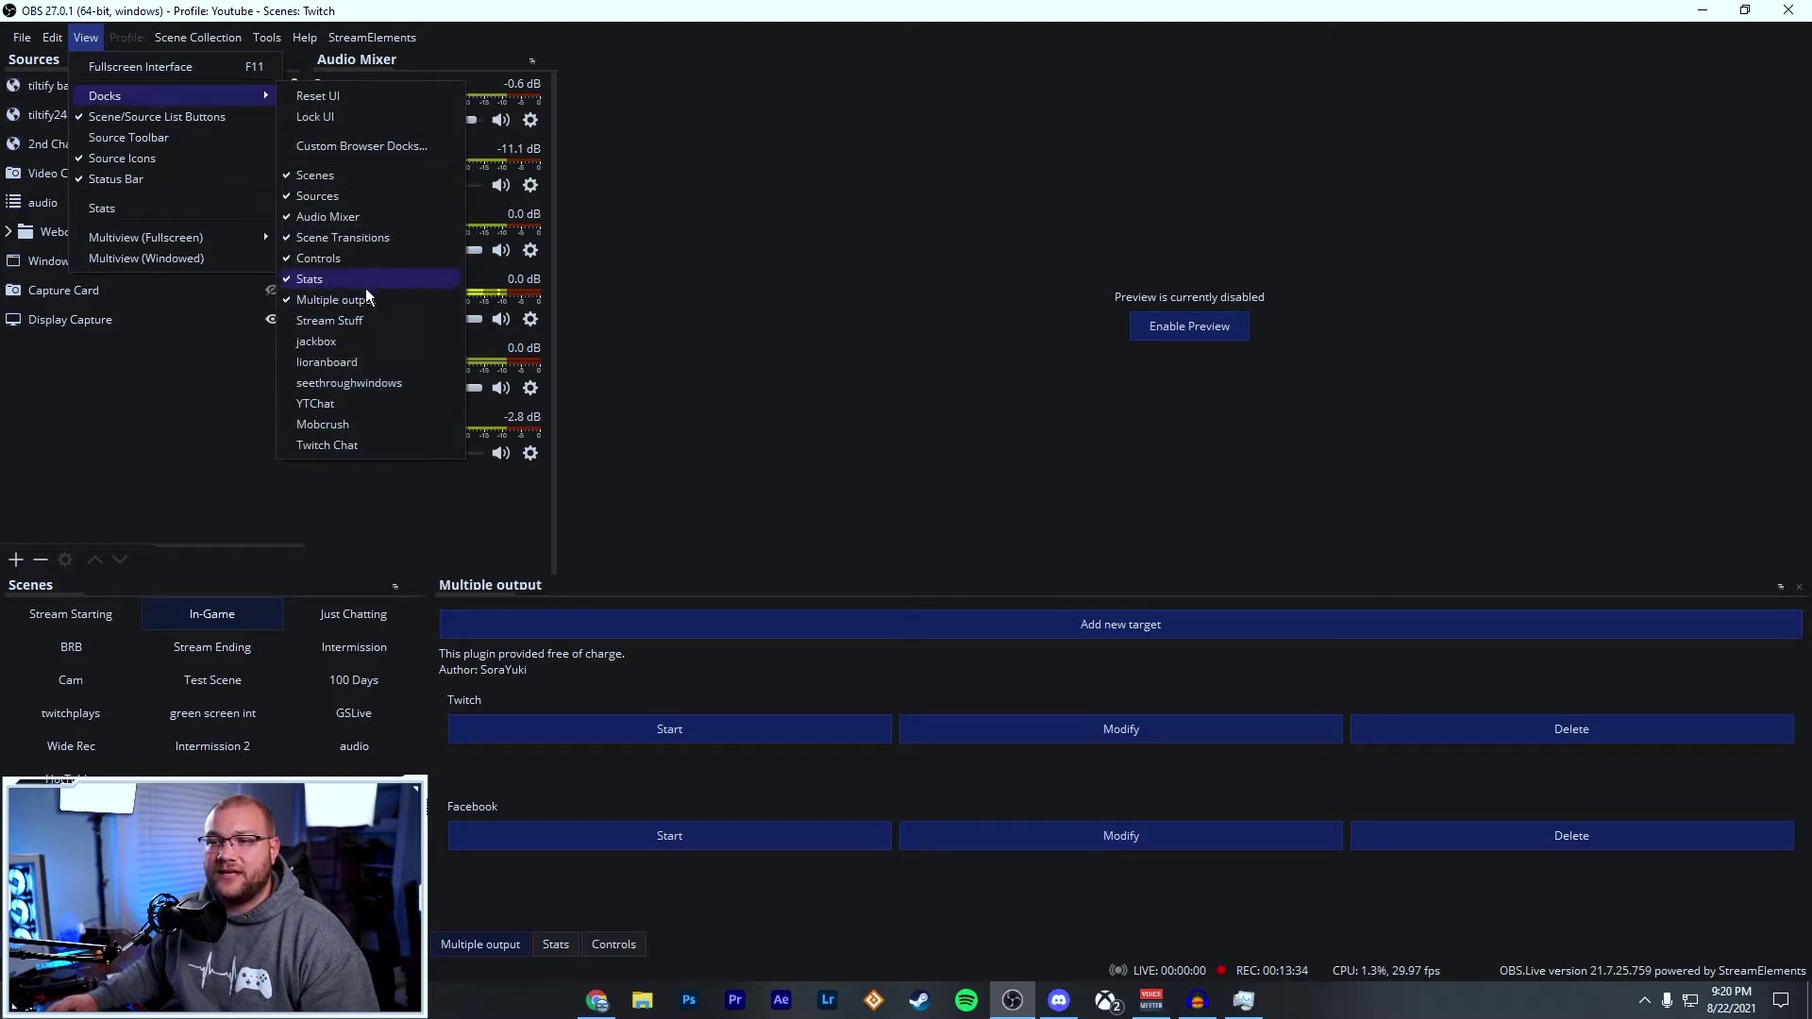
{"action": "mouse_move", "coordinate": [105, 94]}
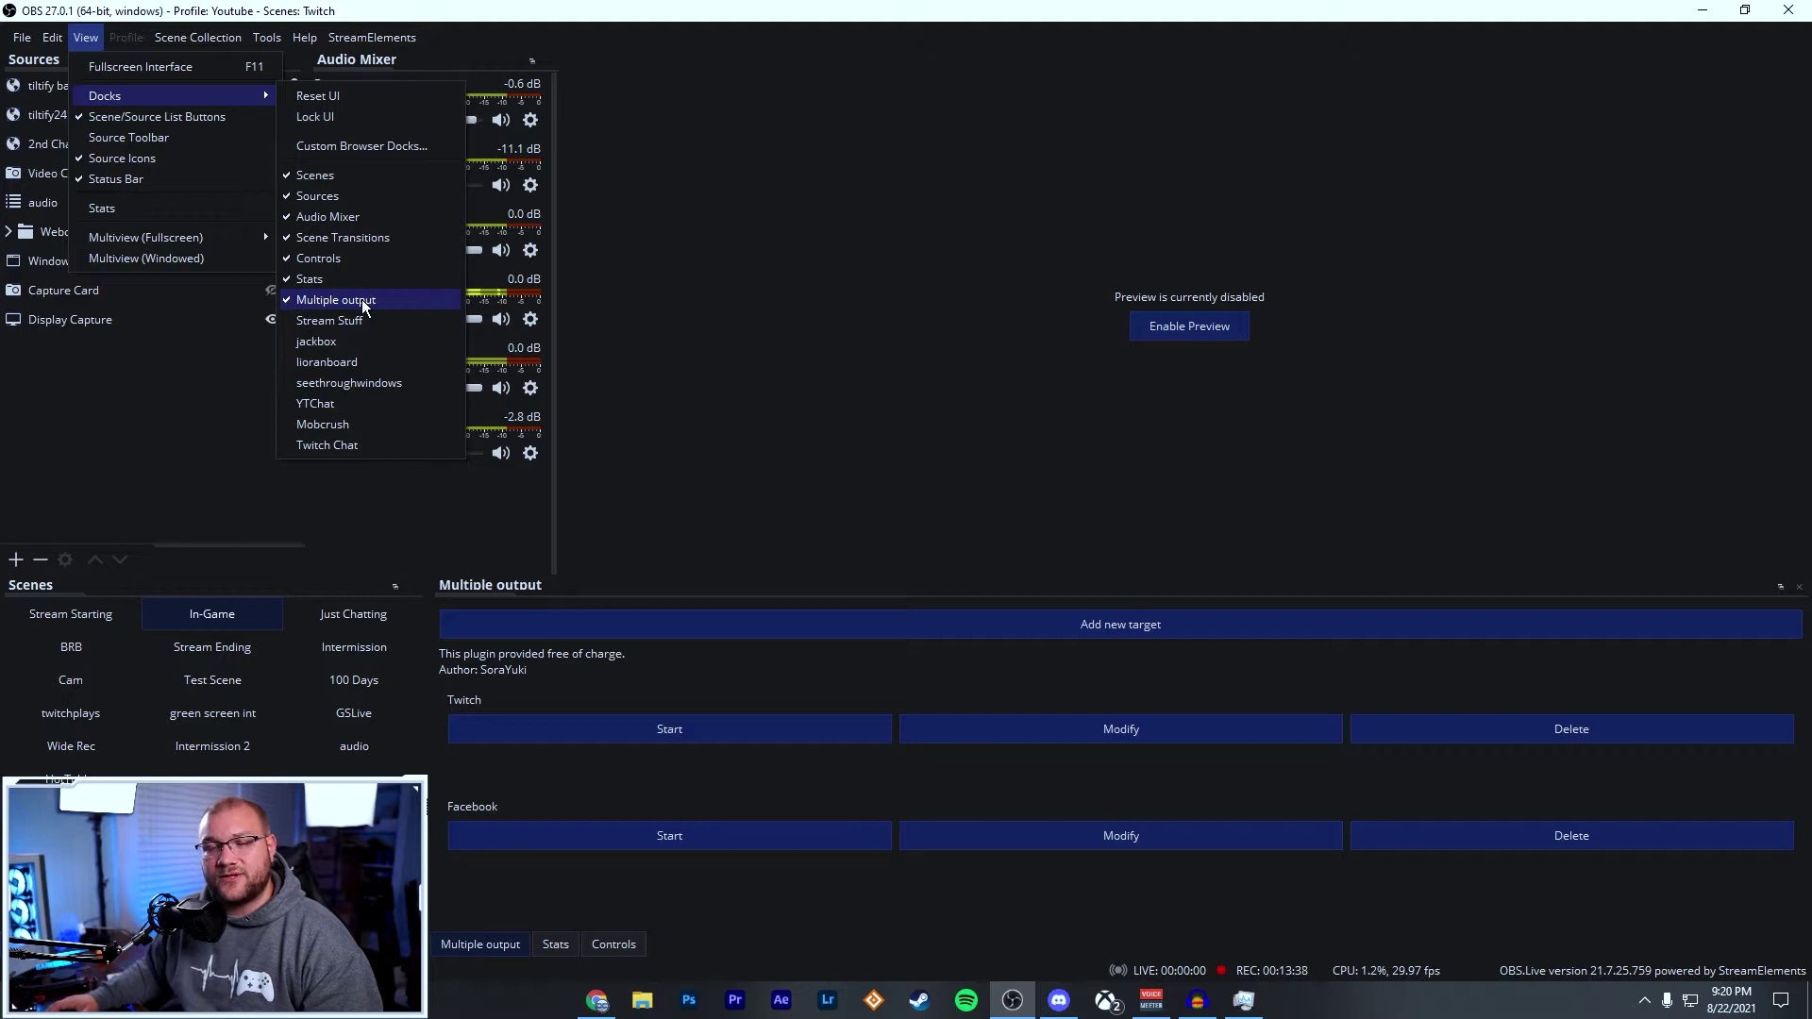
{"action": "left_click", "coordinate": [938, 373]}
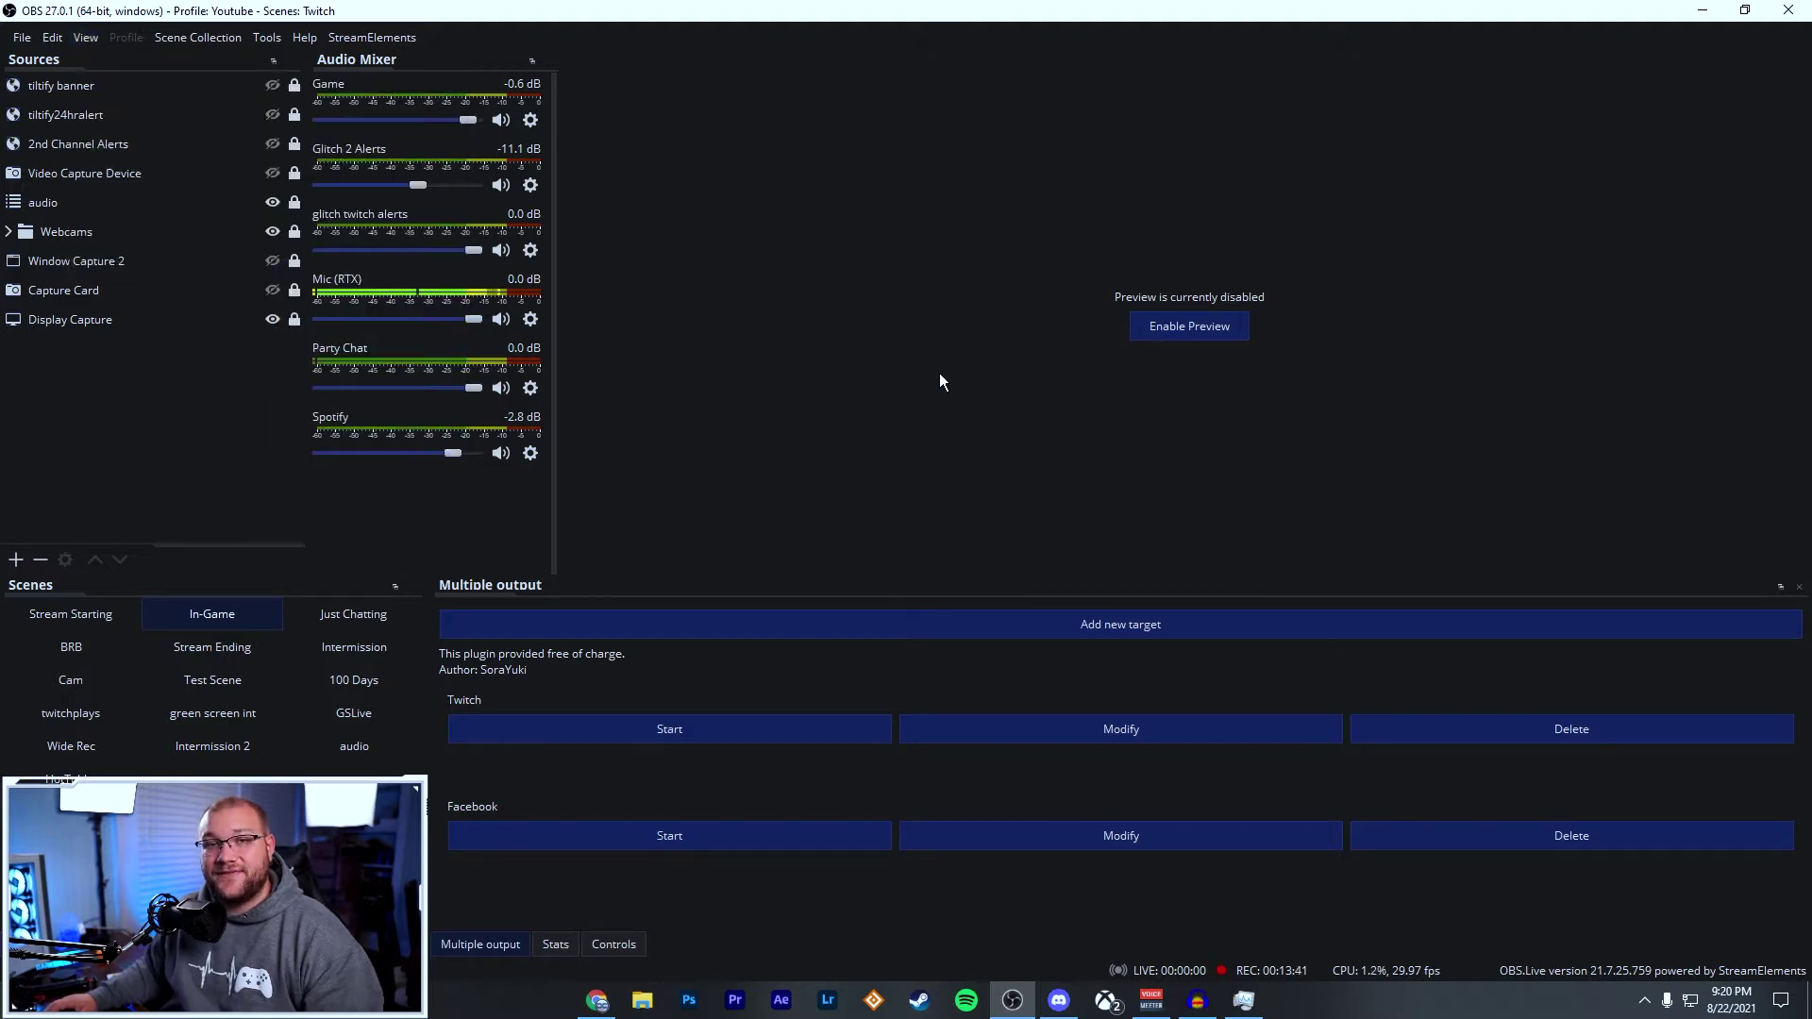
{"action": "left_click", "coordinate": [1107, 625]}
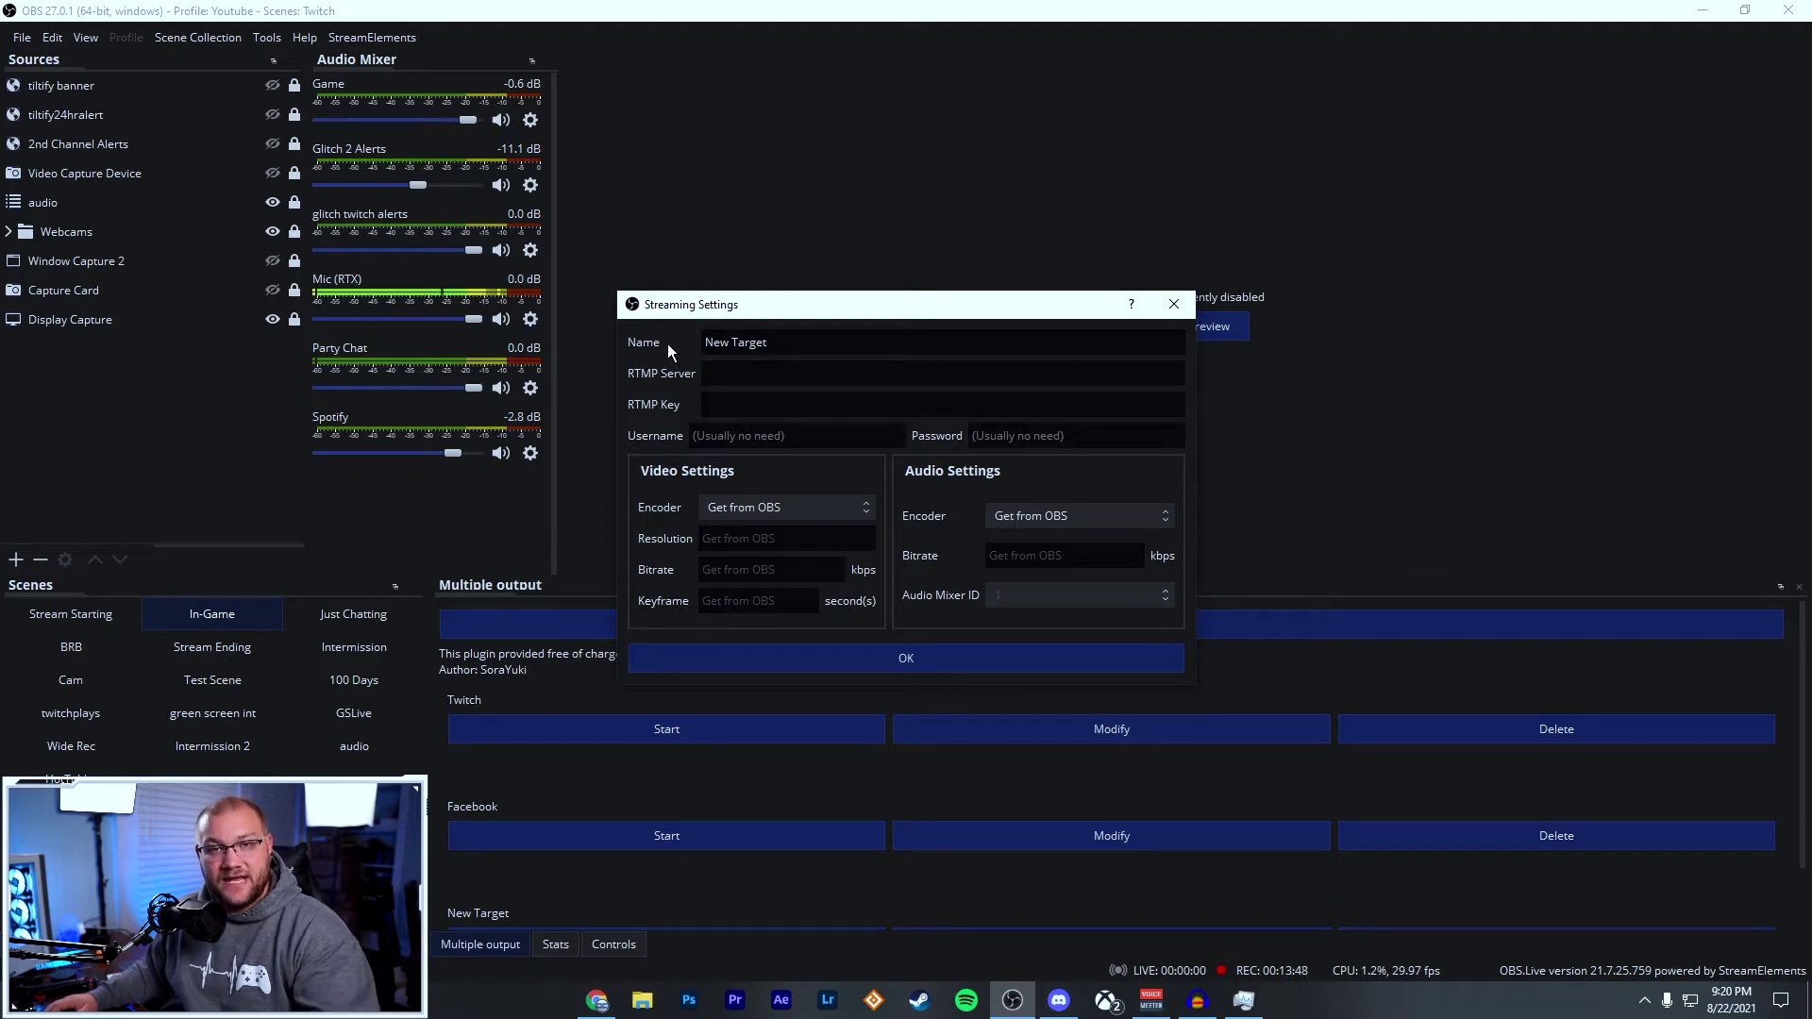
Name the target Twitch2, with RTMP server 'Rtmp' and stream key 'Key'
{"action": "key", "text": "ctrl+a"}
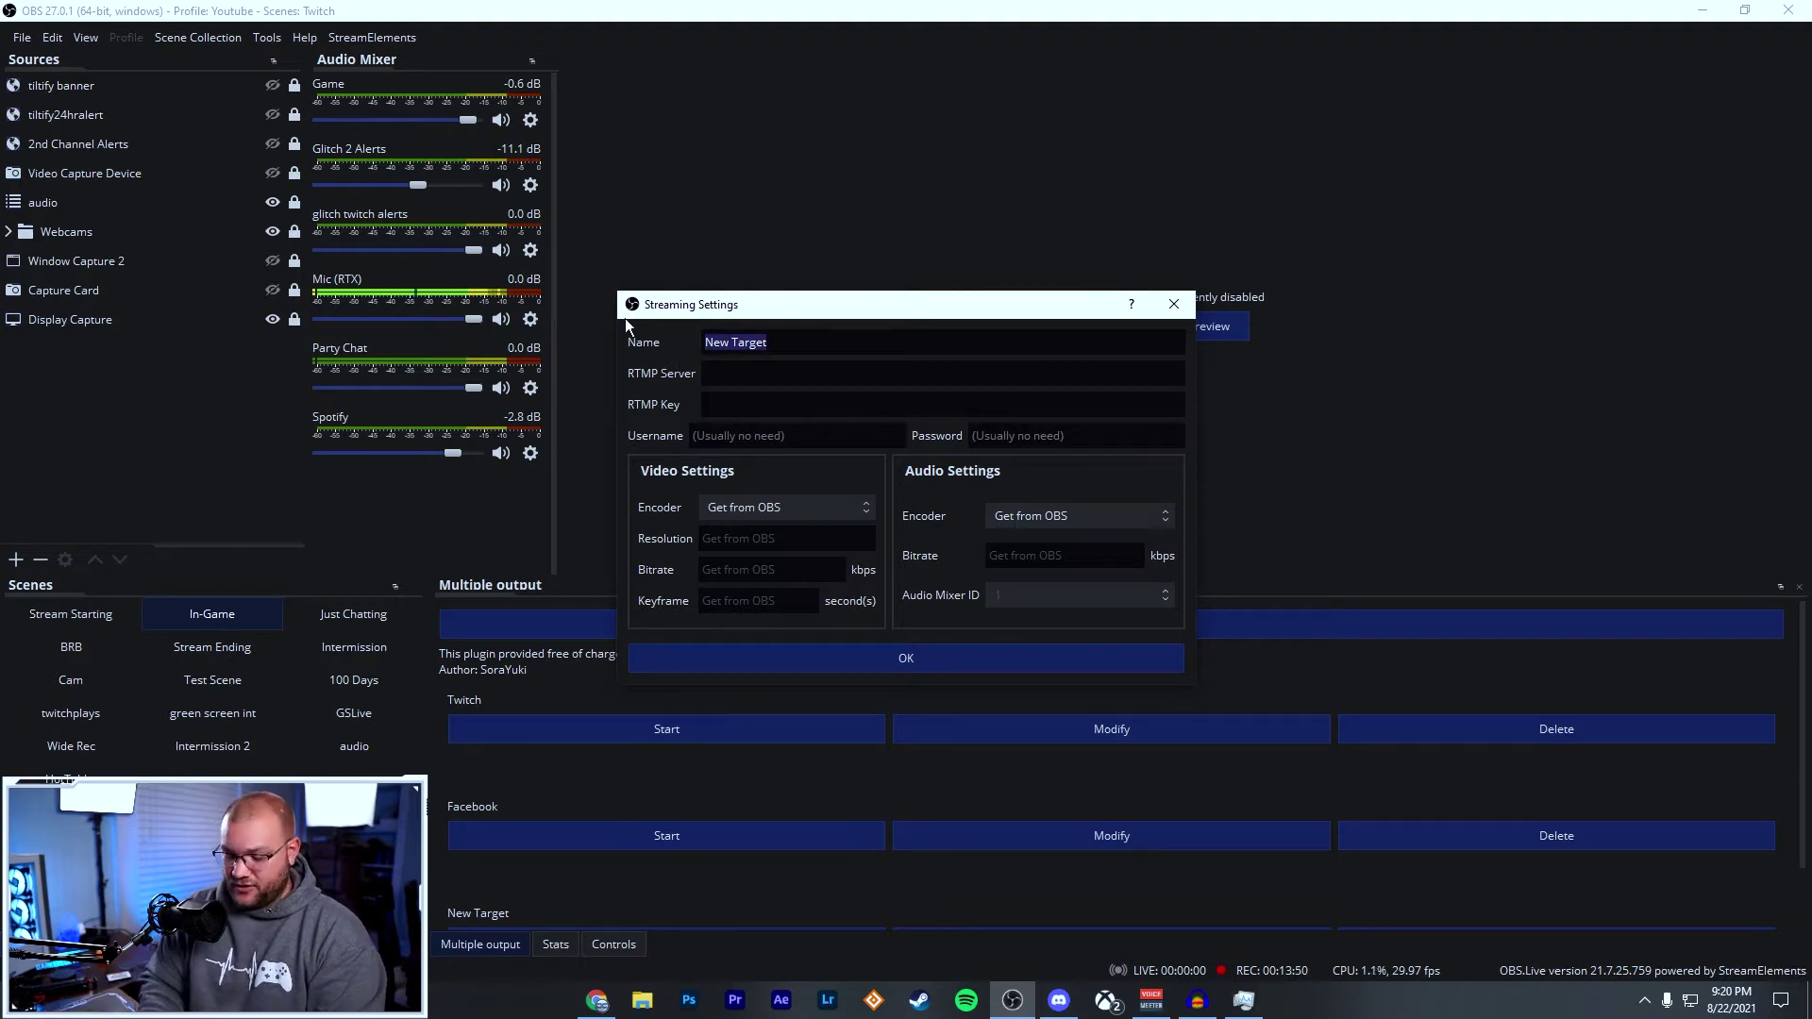
{"action": "type", "text": "Twitch"}
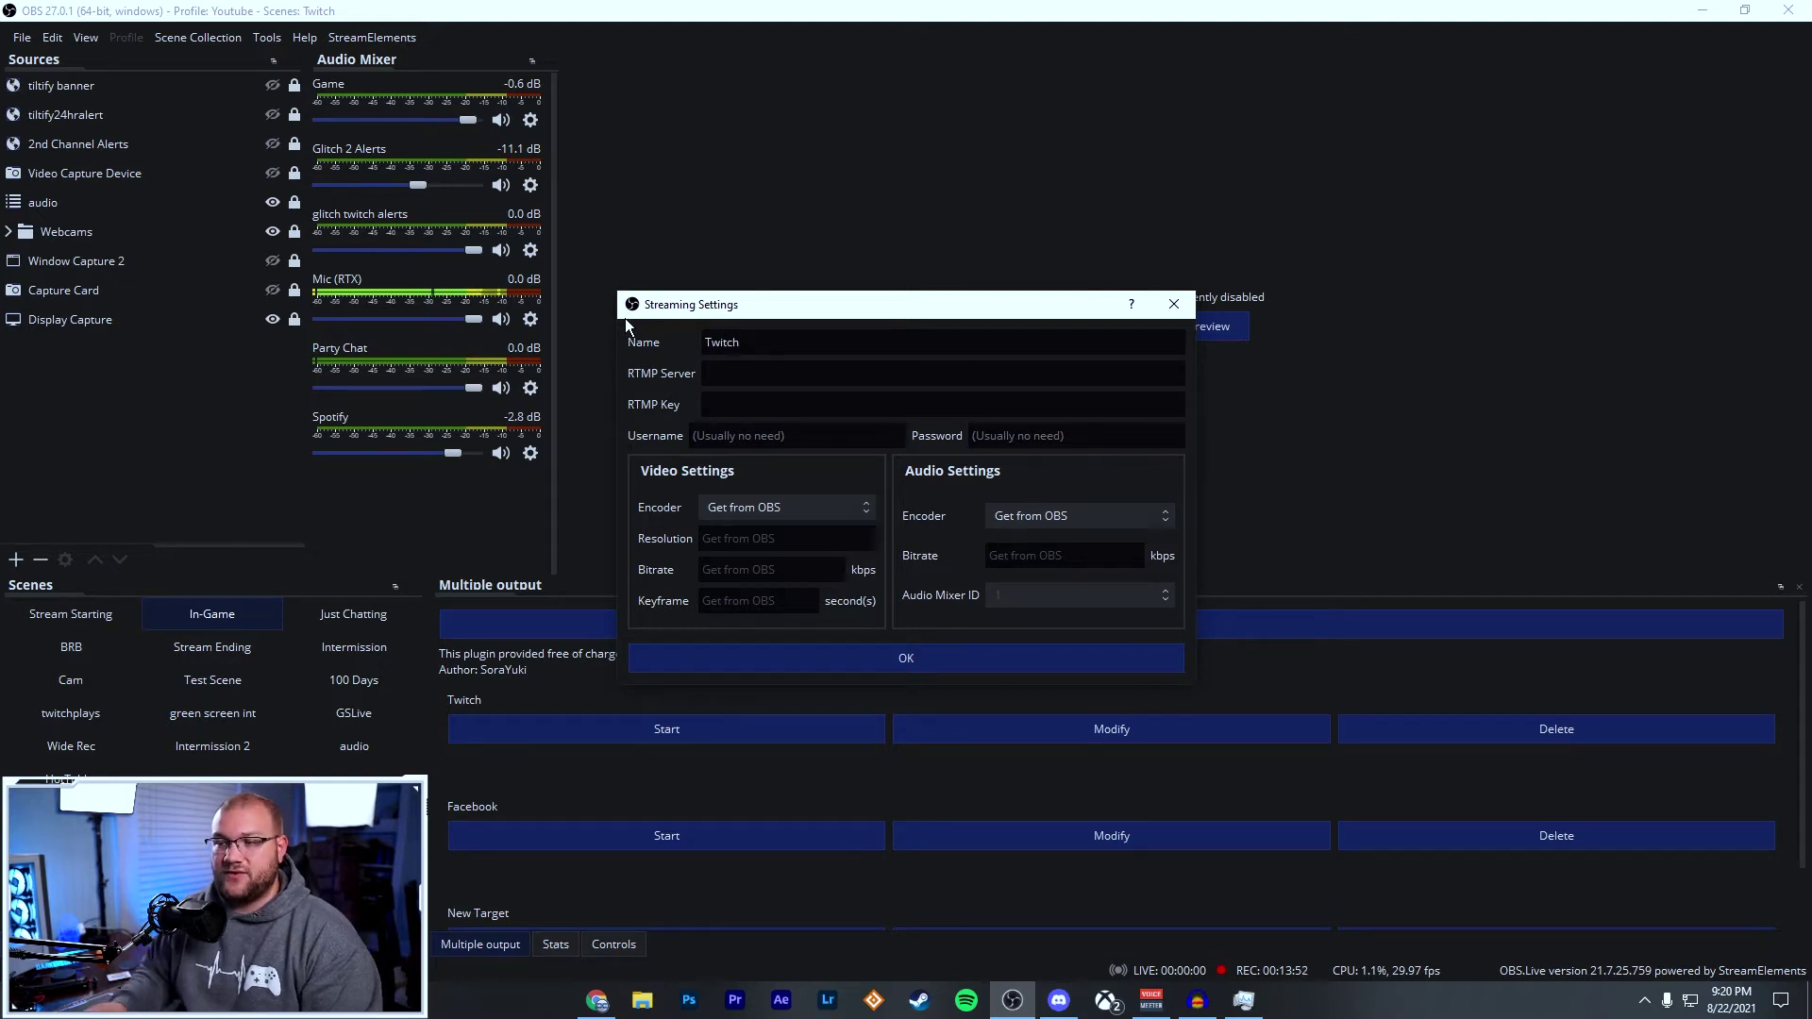
{"action": "type", "text": "2"}
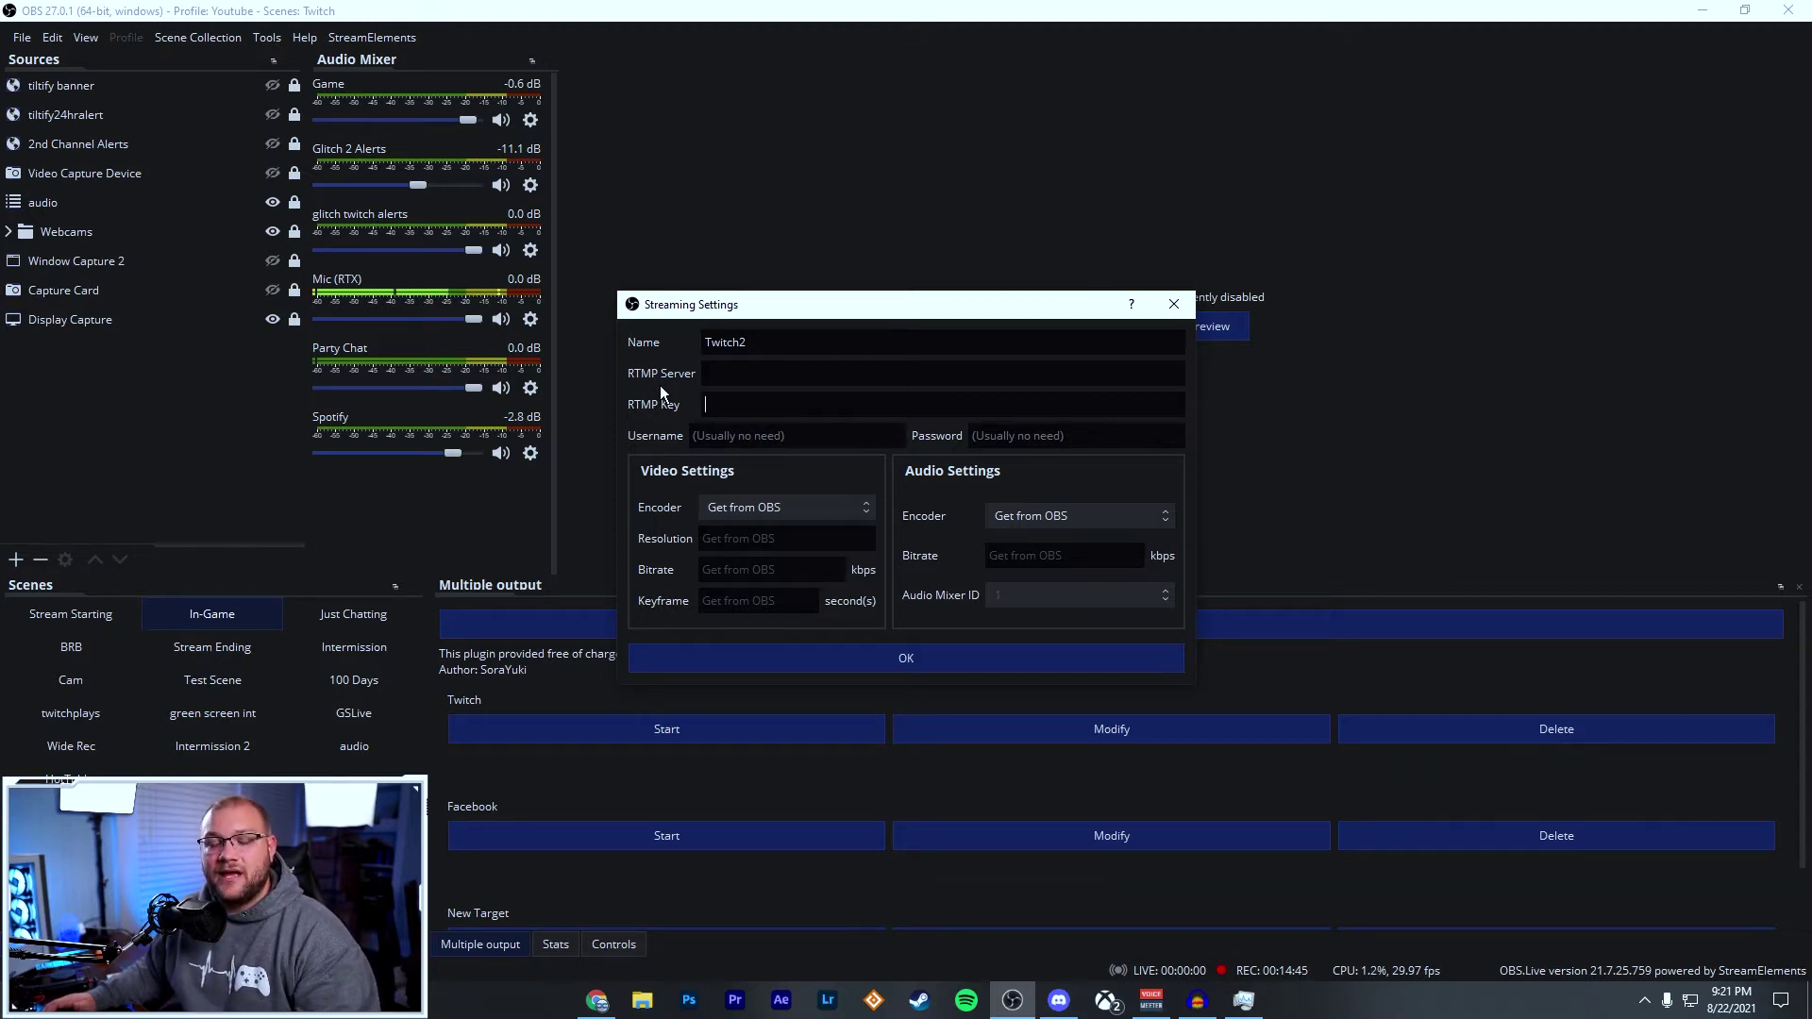
{"action": "key", "text": "shift+Tab"}
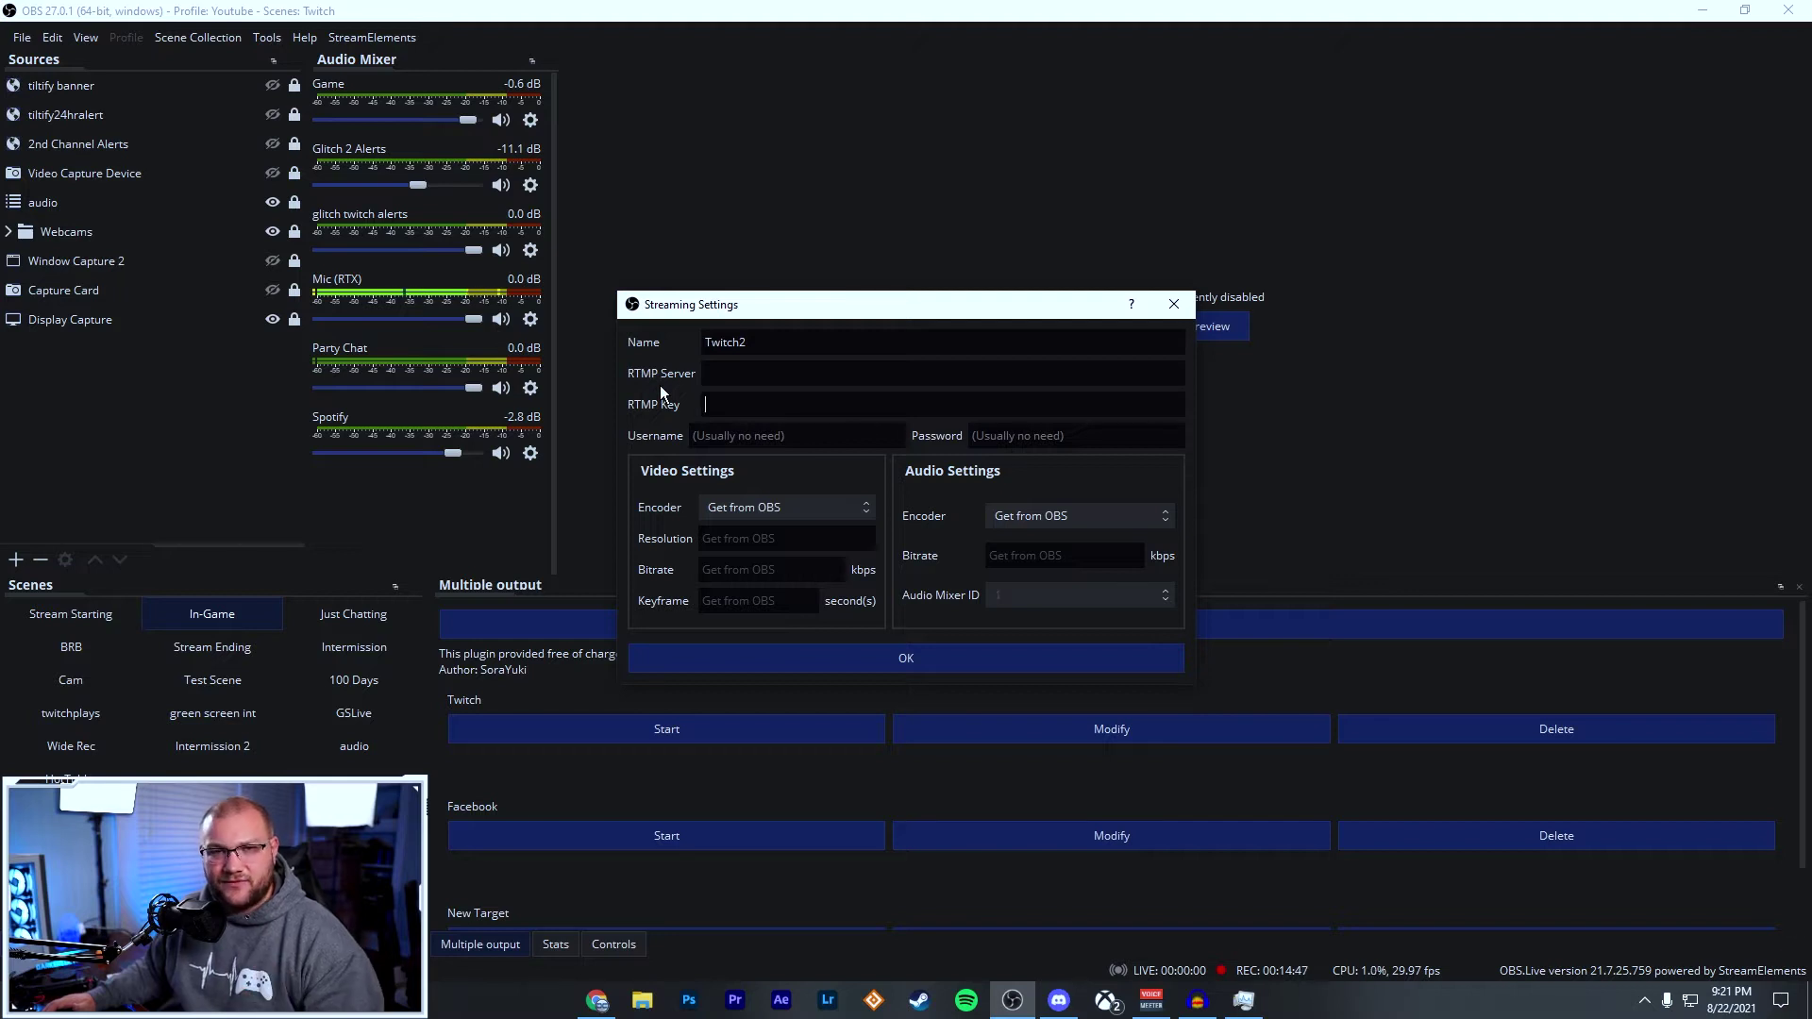
{"action": "type", "text": "Rtmp"}
{"action": "key", "text": "Tab"}
{"action": "type", "text": "S"}
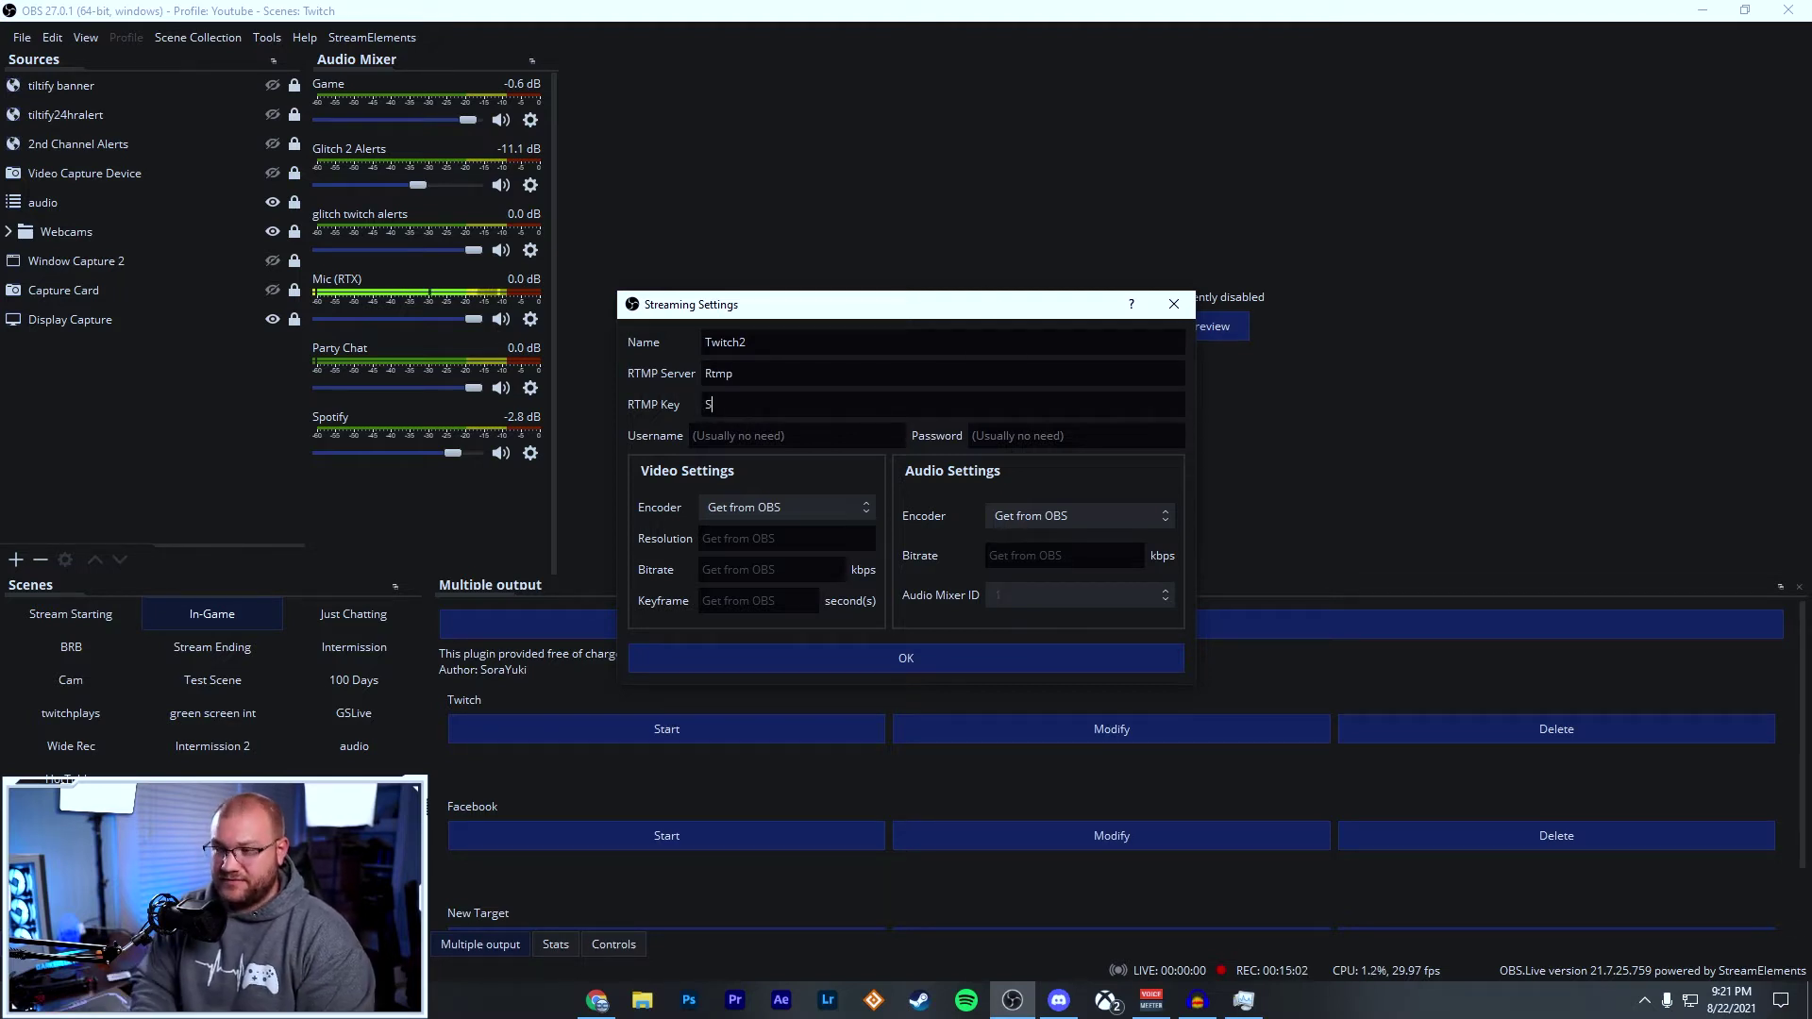
{"action": "type", "text": "ey"}
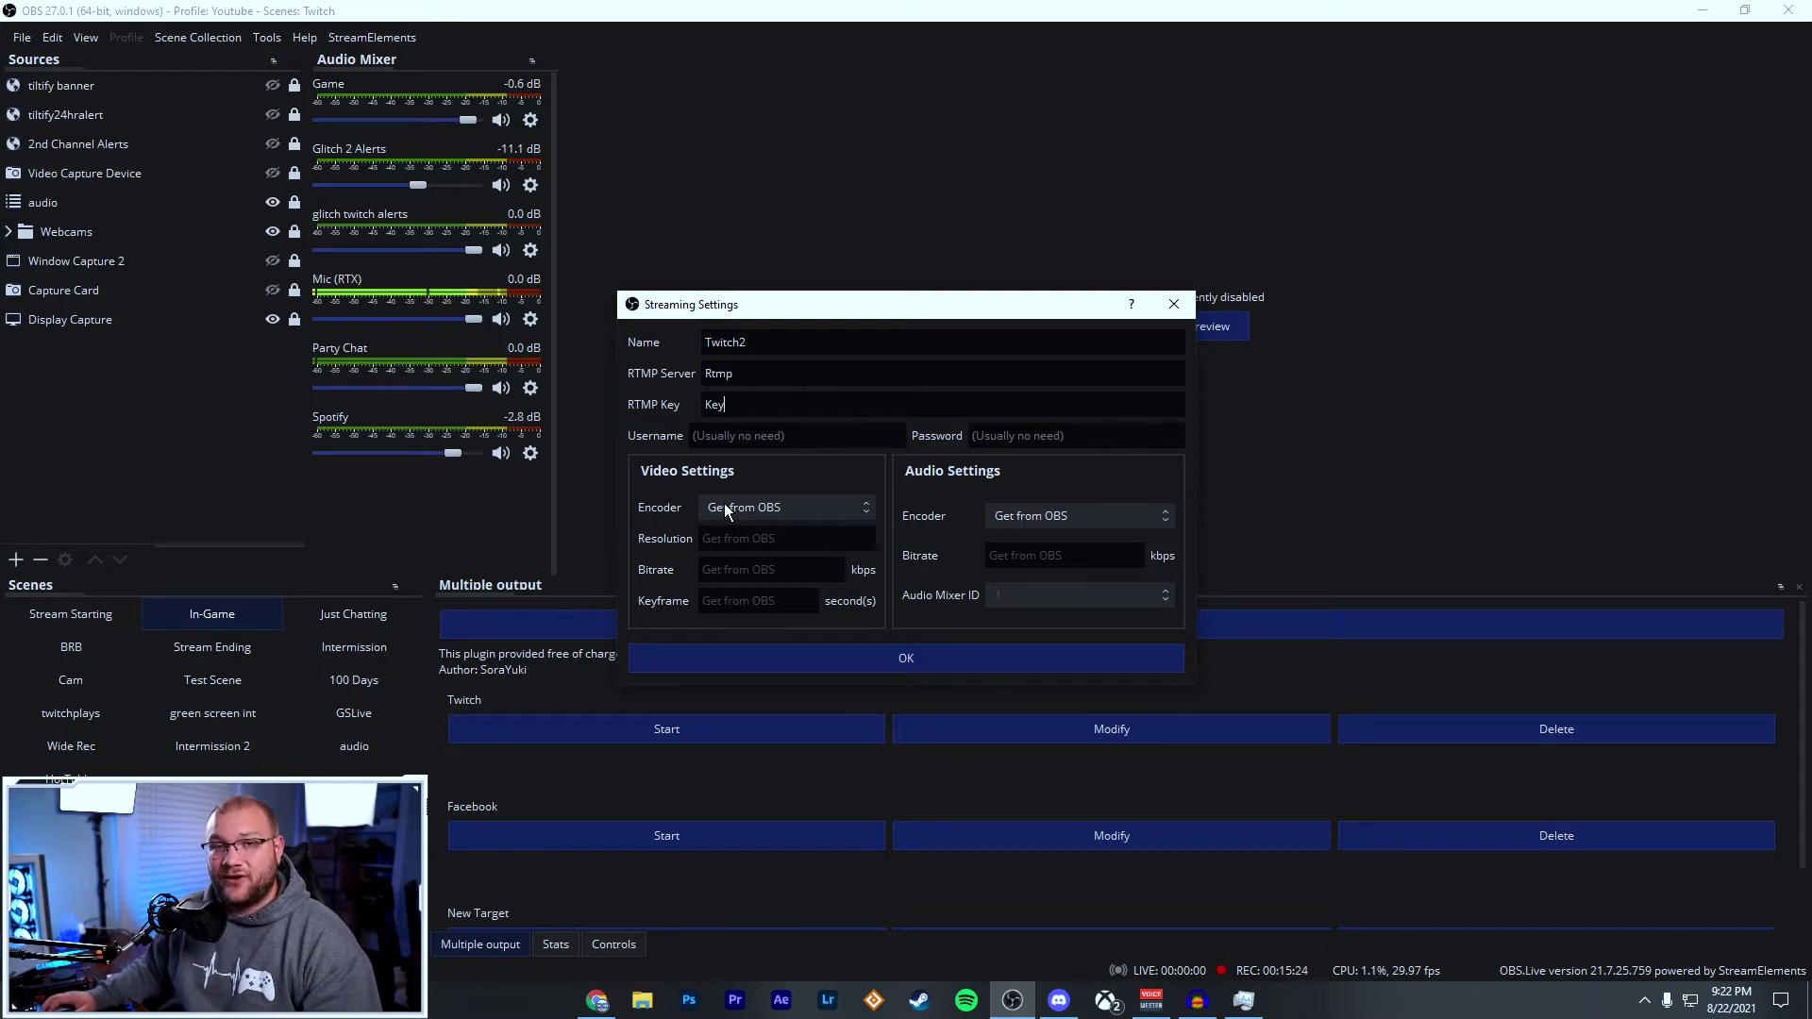
{"action": "left_click", "coordinate": [813, 510]}
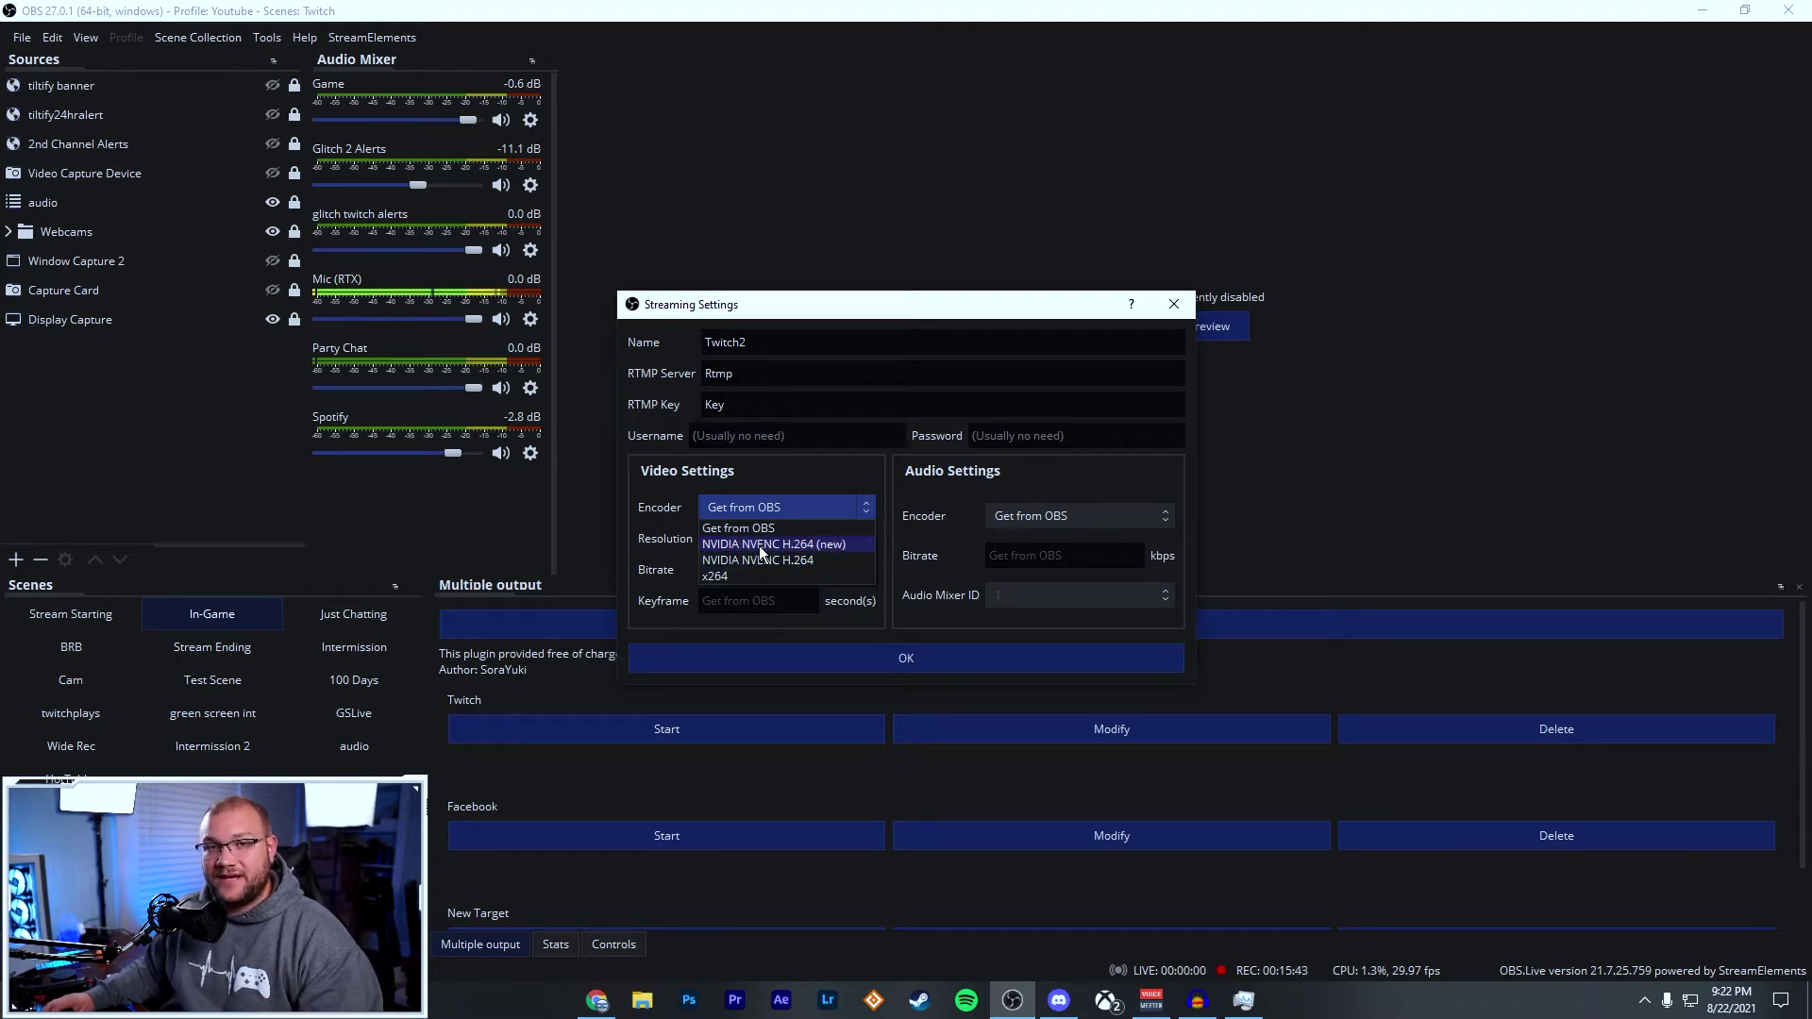
Give Twitch2 x264 at 1280x720, 3500 kbps and 2-second keyframes, then save it
{"action": "left_click", "coordinate": [764, 575]}
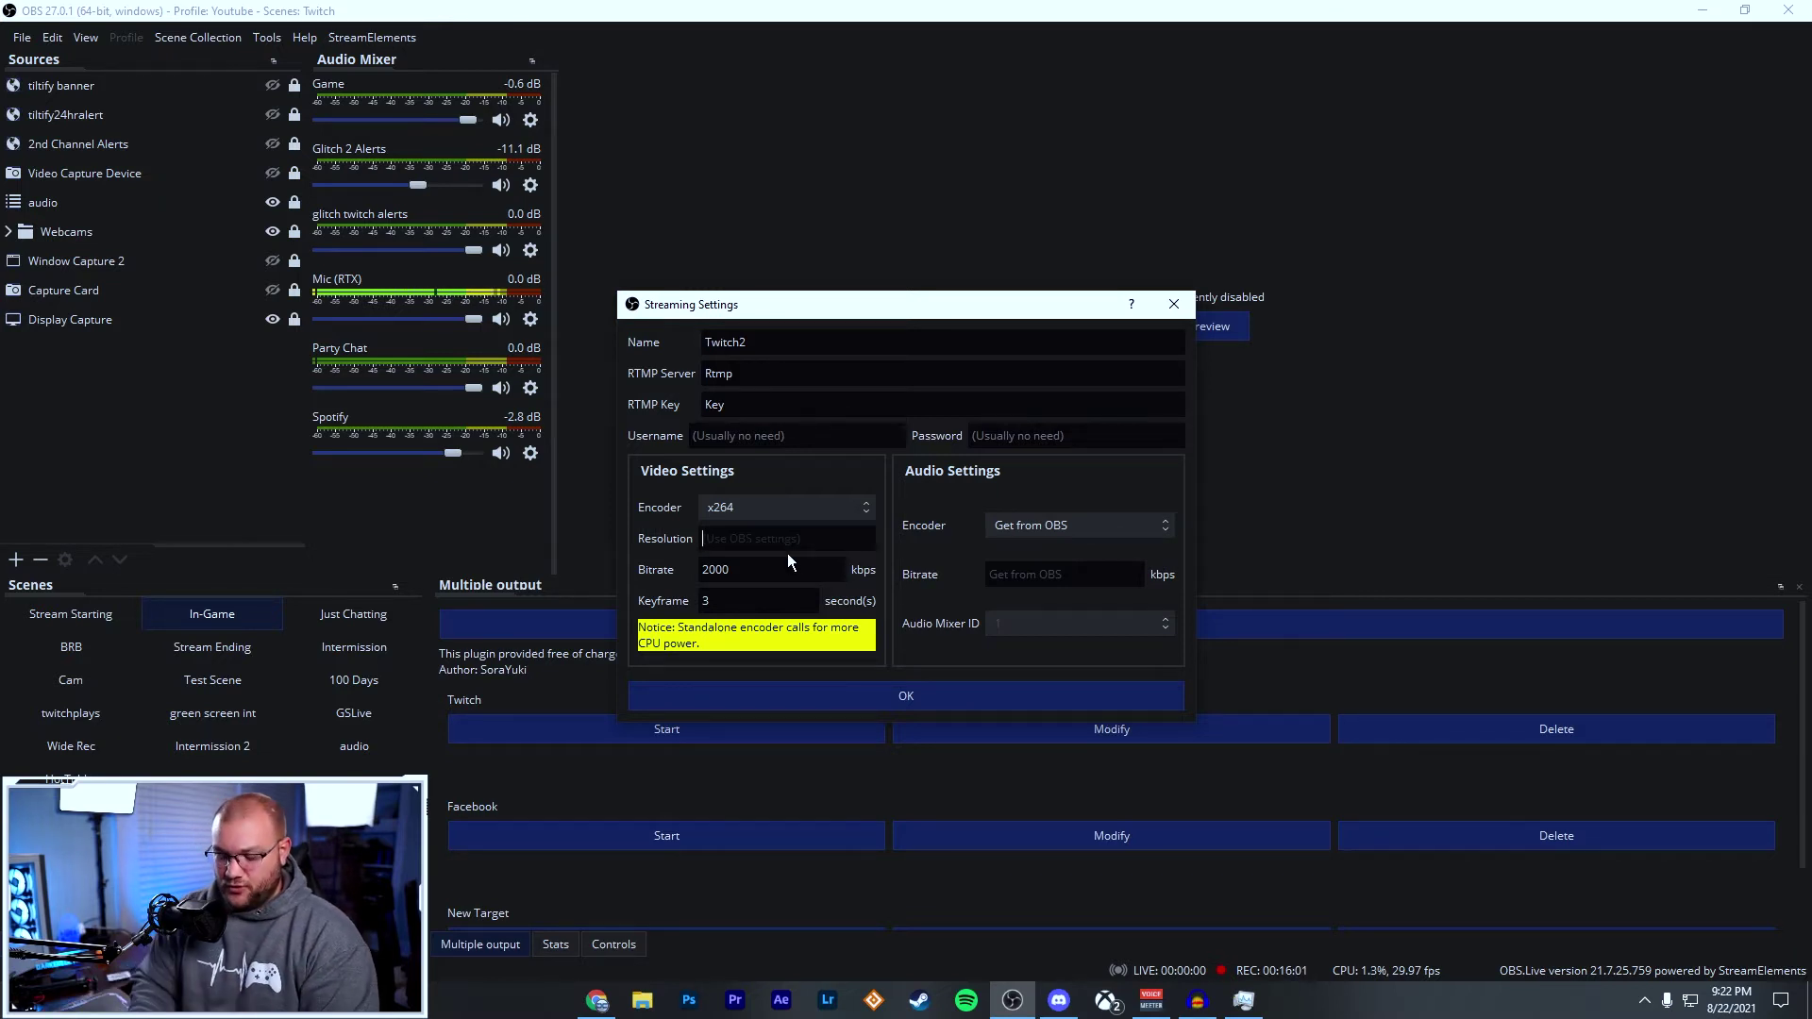
{"action": "type", "text": "1280x72"}
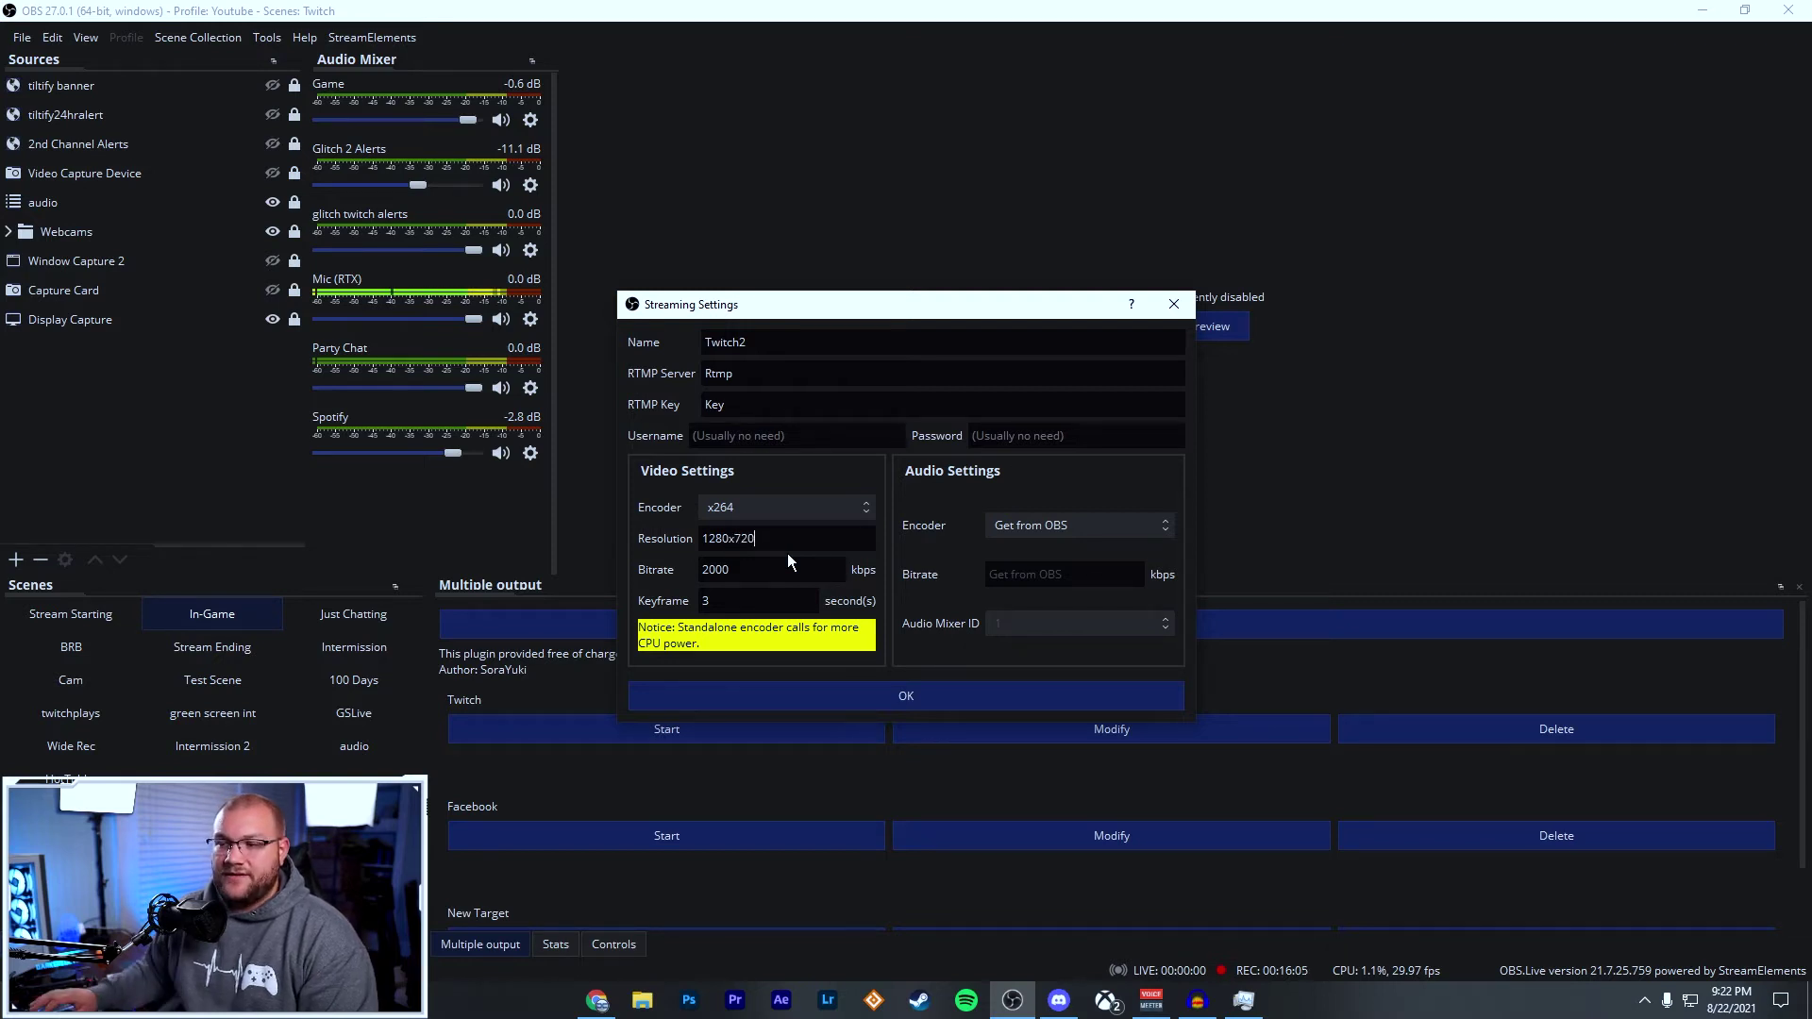
{"action": "type", "text": "0"}
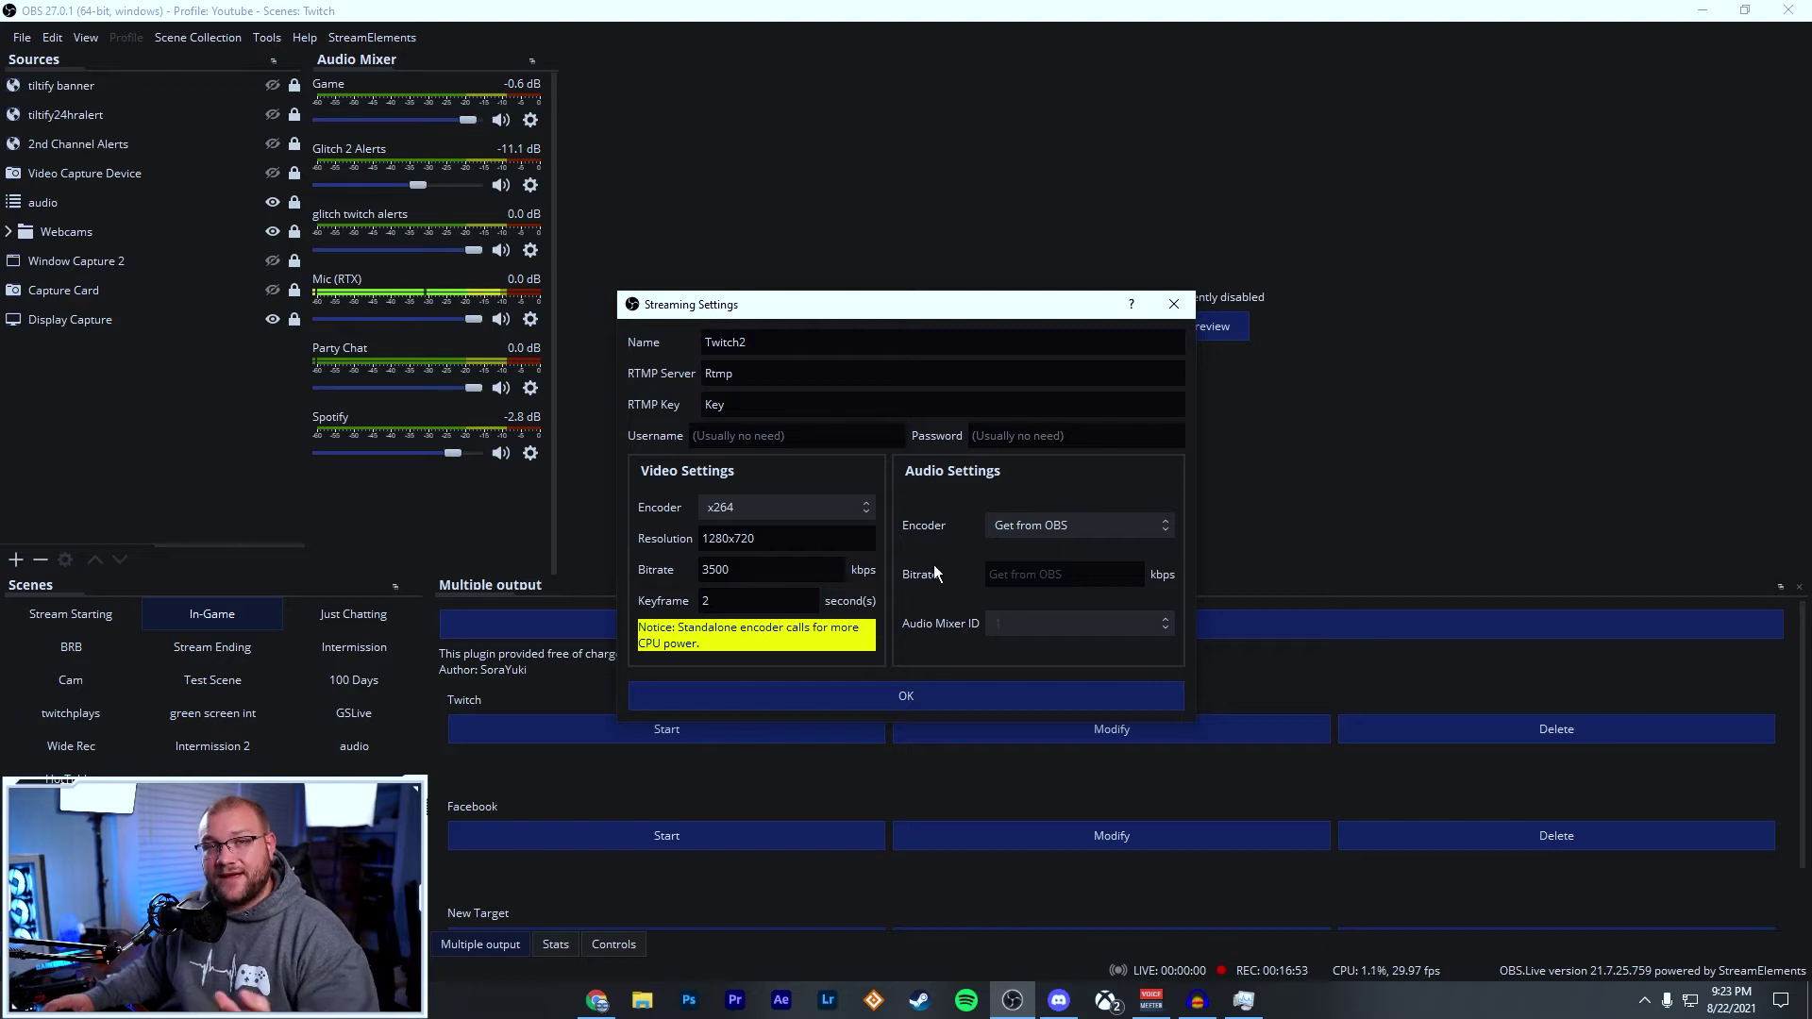
{"action": "left_click", "coordinate": [985, 697]}
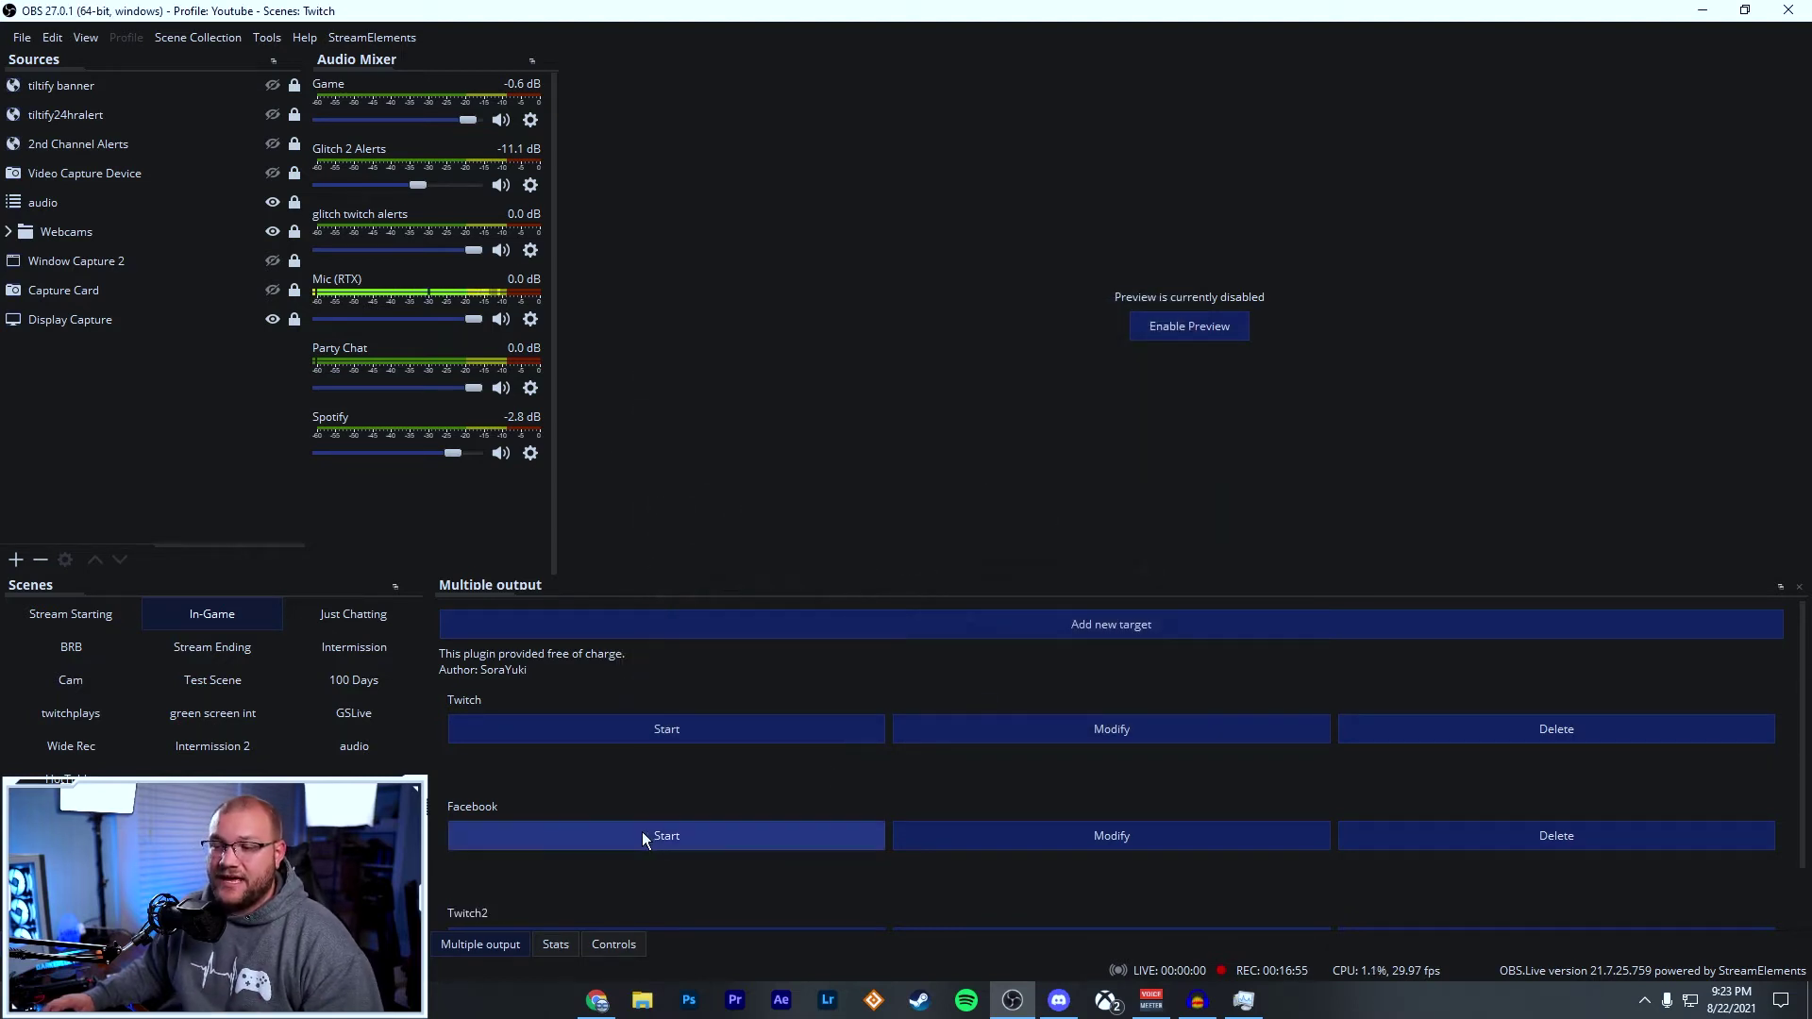
{"action": "scroll", "coordinate": [648, 850], "scroll_direction": "down", "scroll_amount": 1}
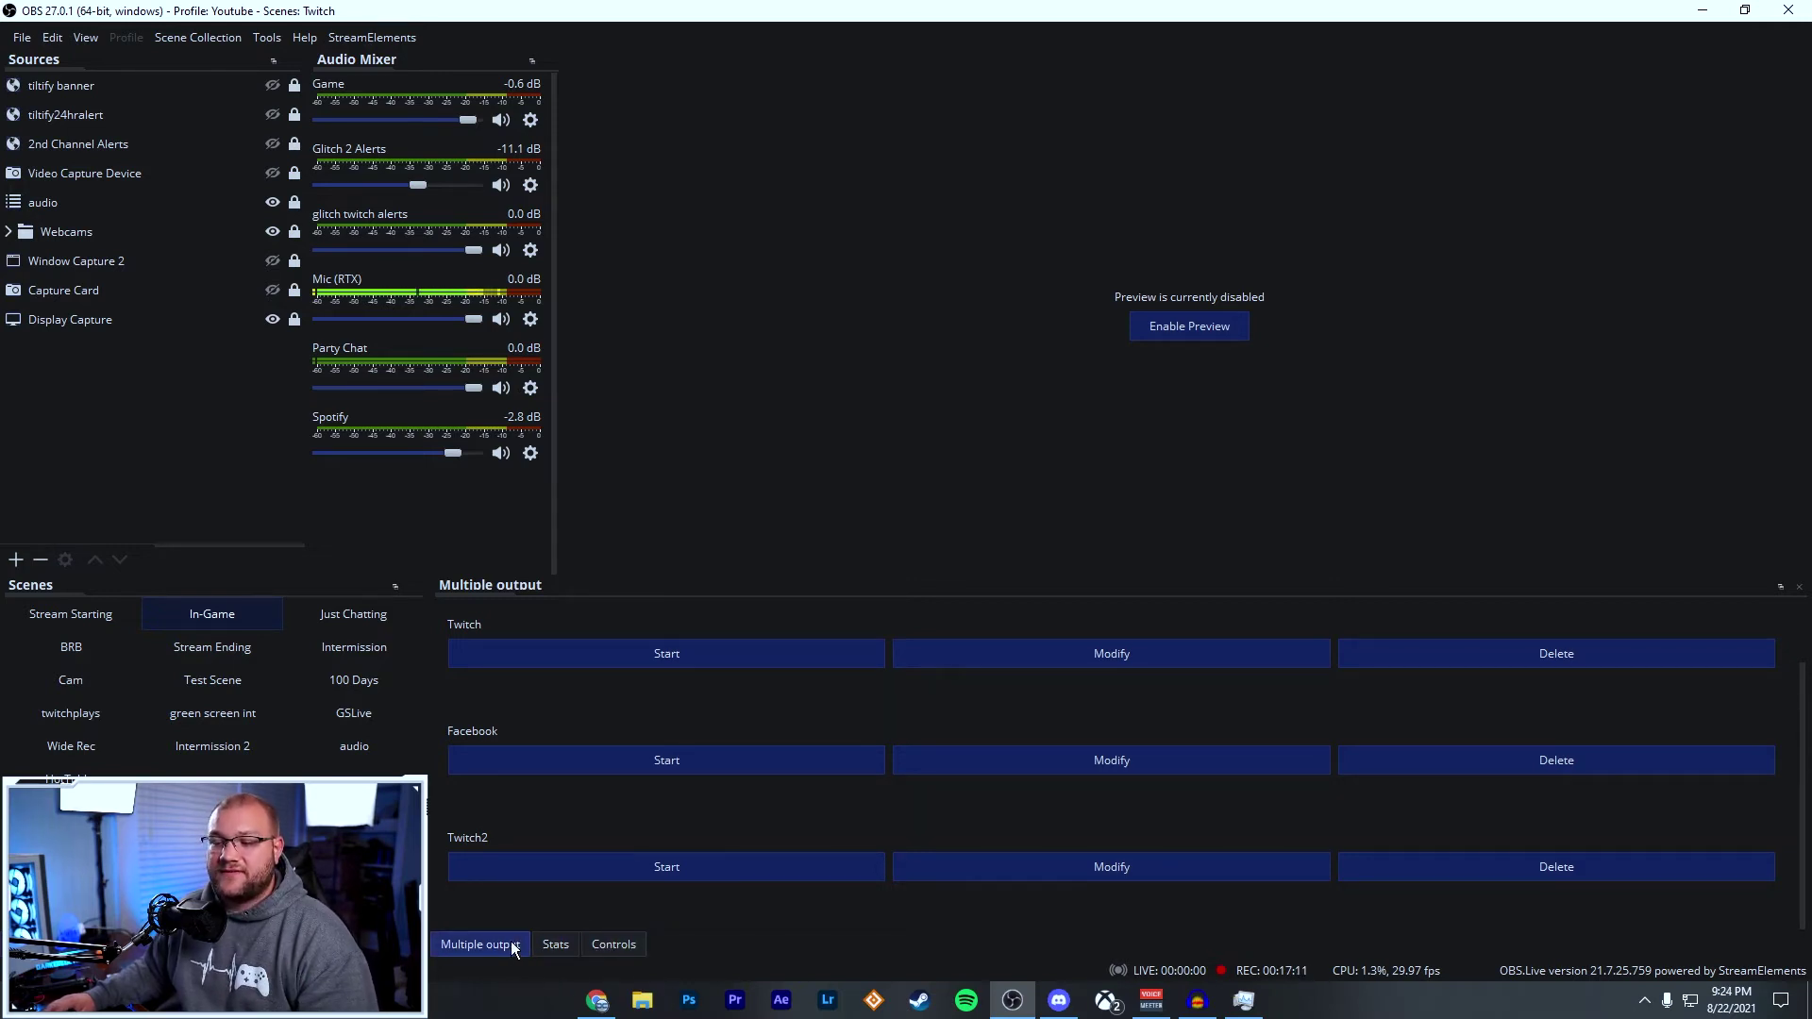
{"action": "left_click", "coordinate": [565, 947]}
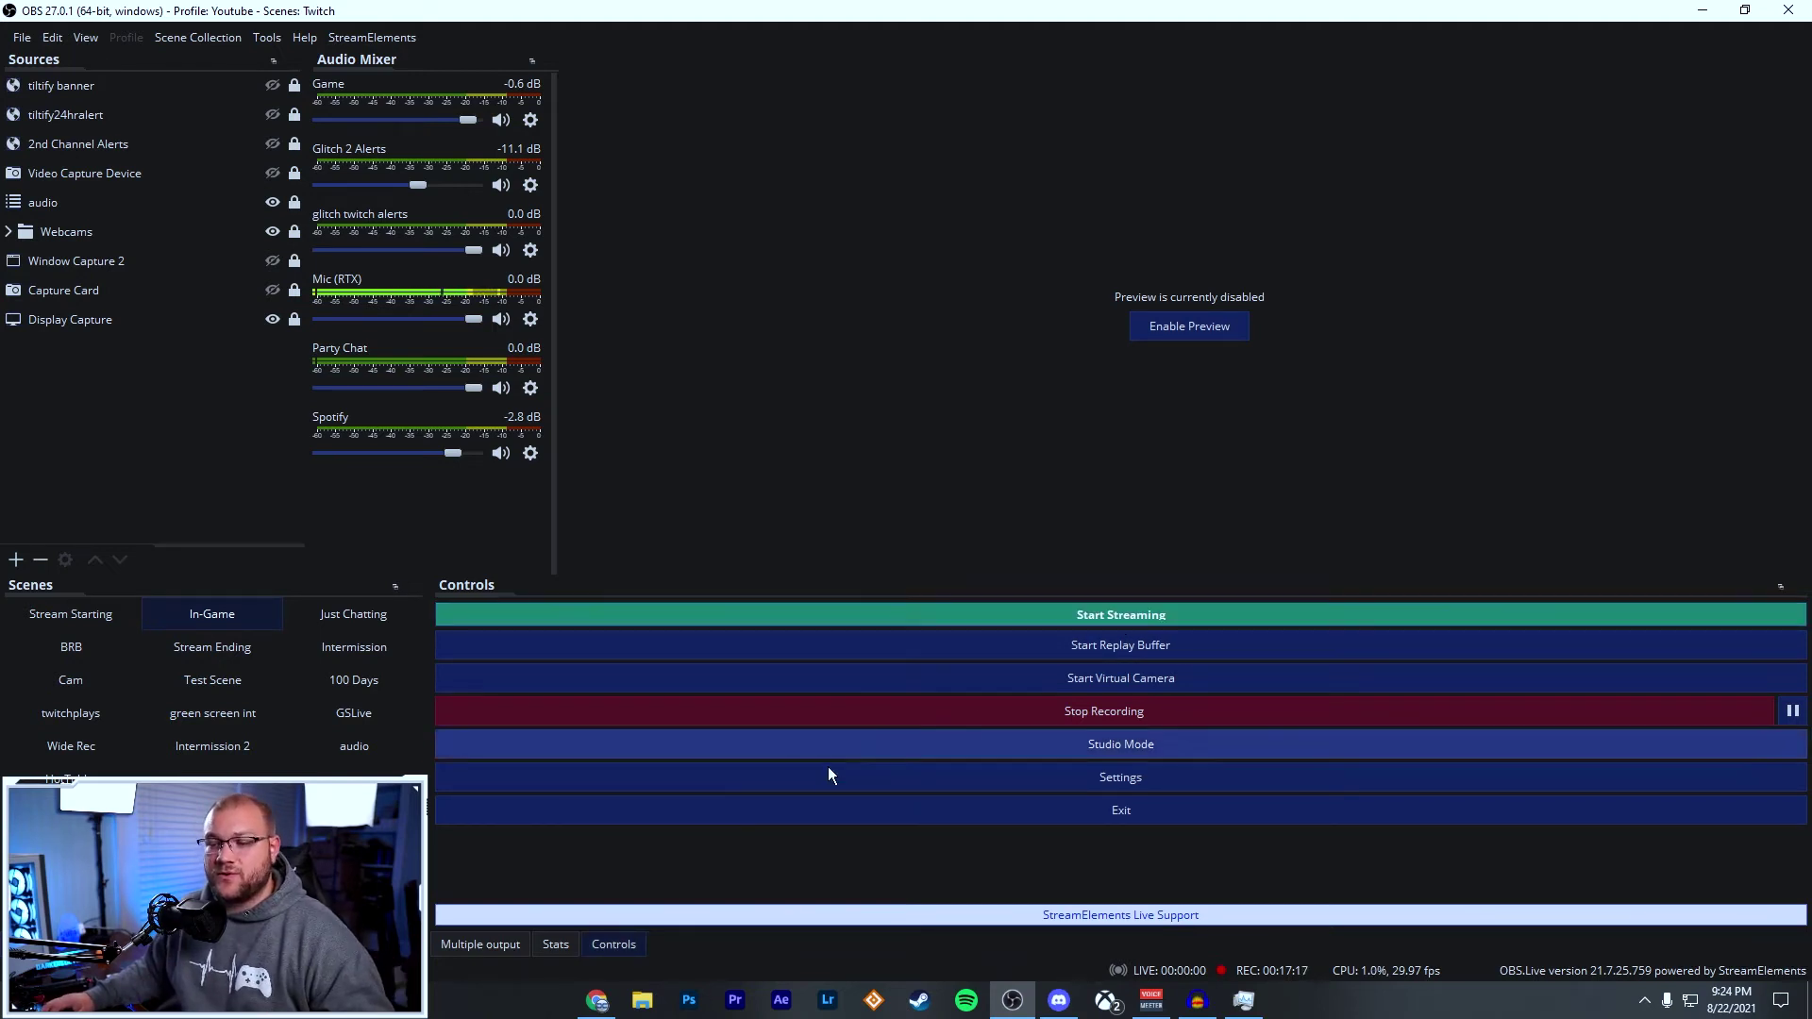
{"action": "left_click", "coordinate": [491, 943]}
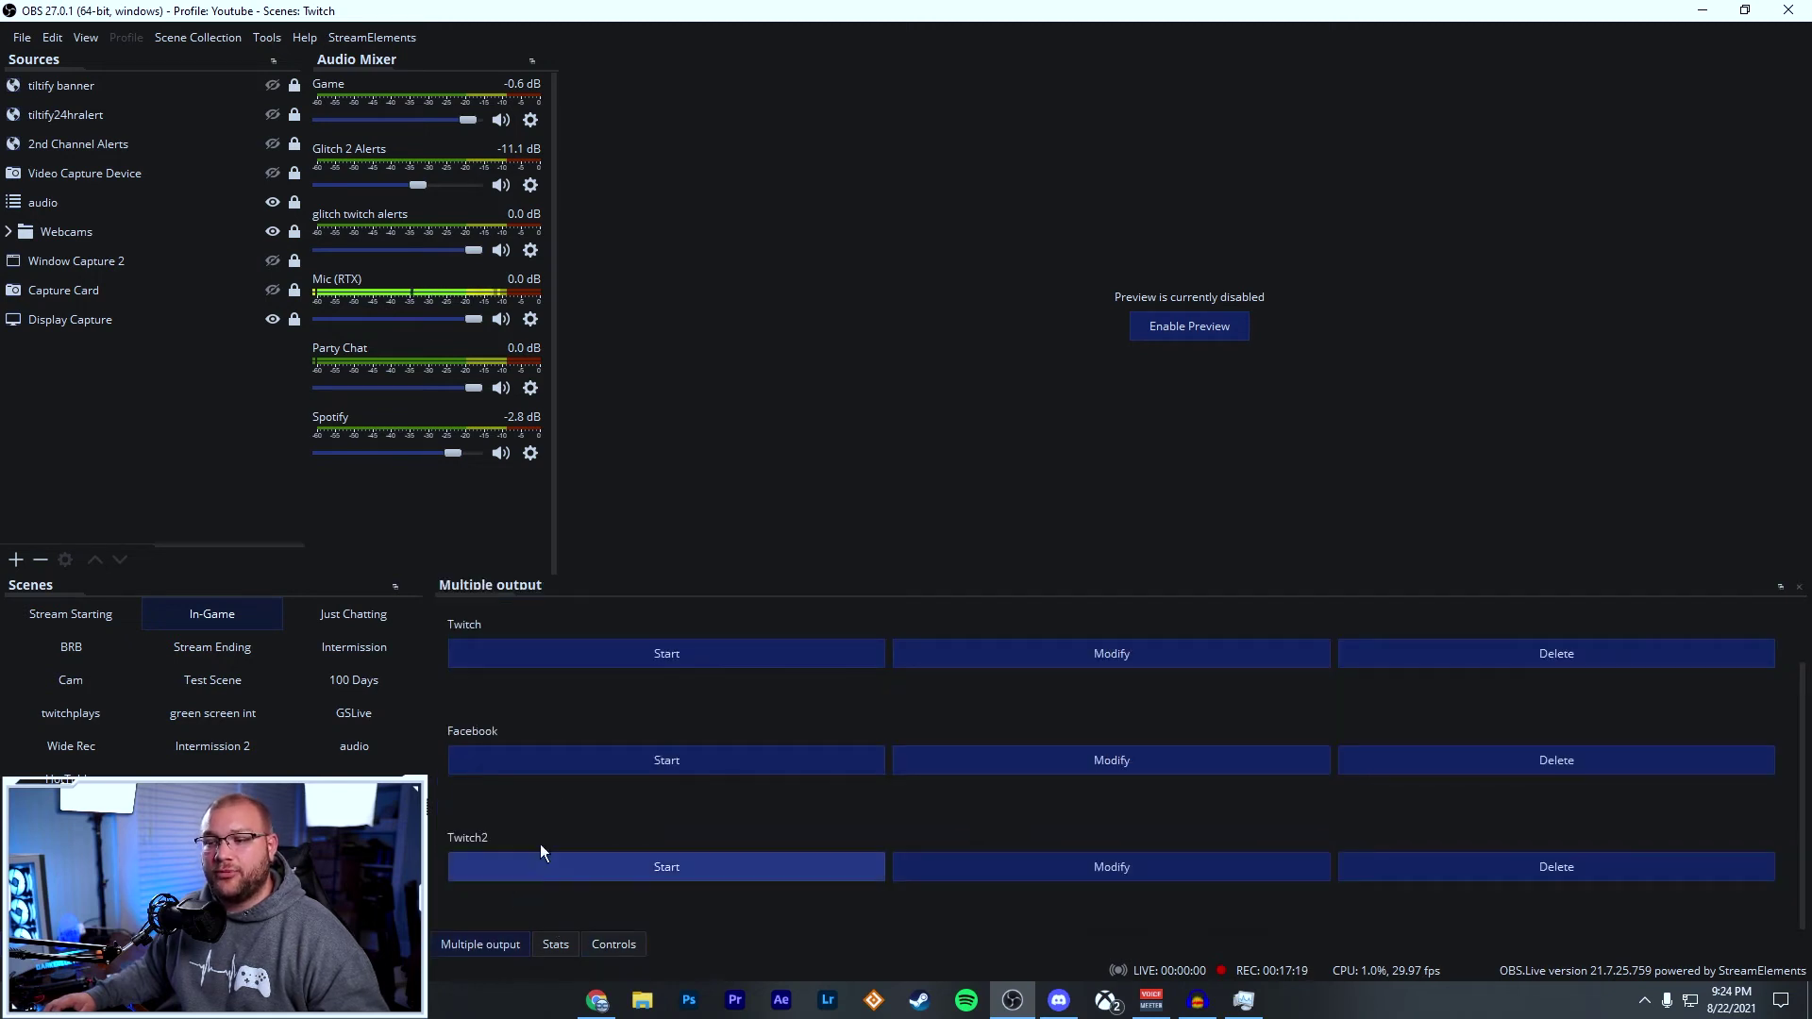